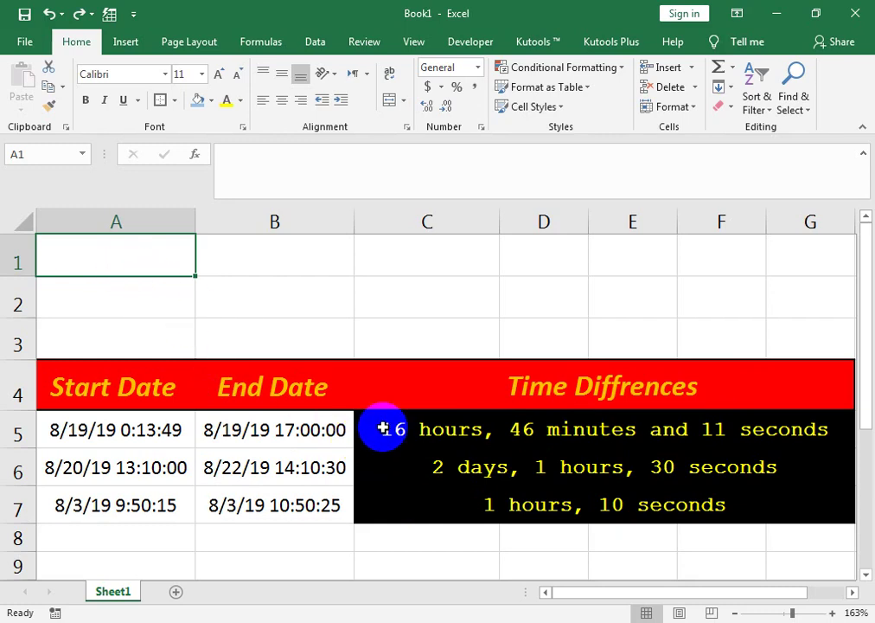
# Duplicate Sheet1, placing the copy directly after the original sheet
pyautogui.moveTo(383, 428); pyautogui.dragTo(553, 500)
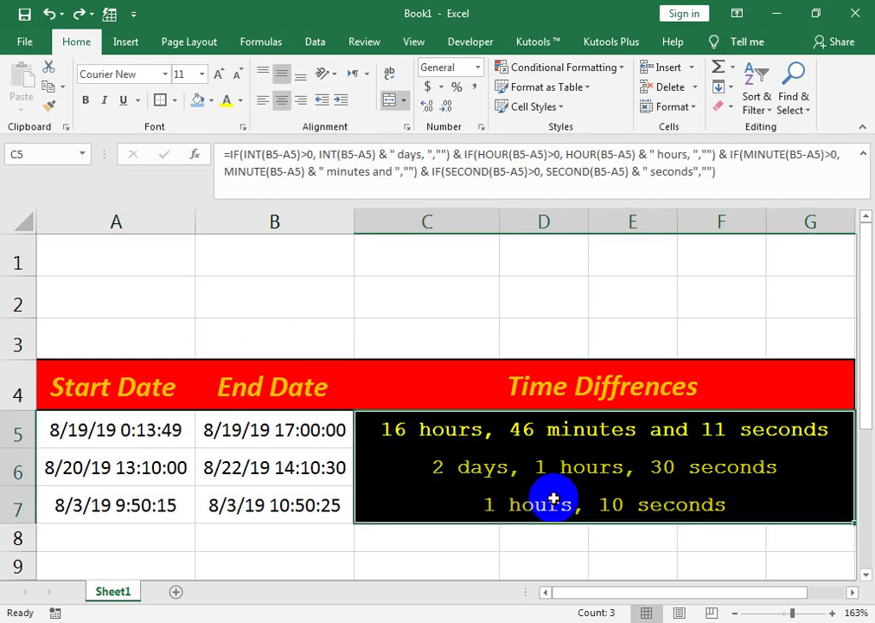
pyautogui.click(203, 309)
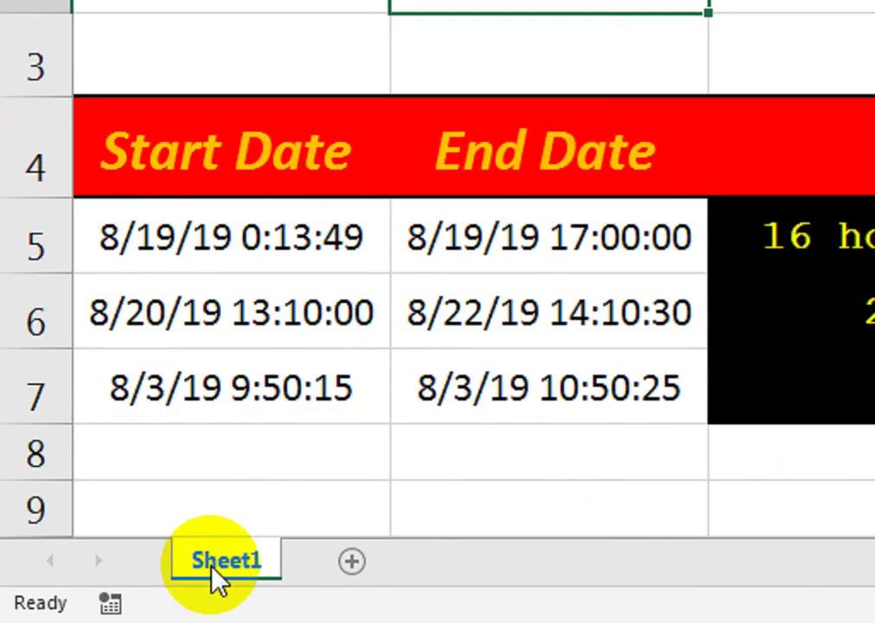
pyautogui.moveTo(216, 580); pyautogui.dragTo(371, 565)
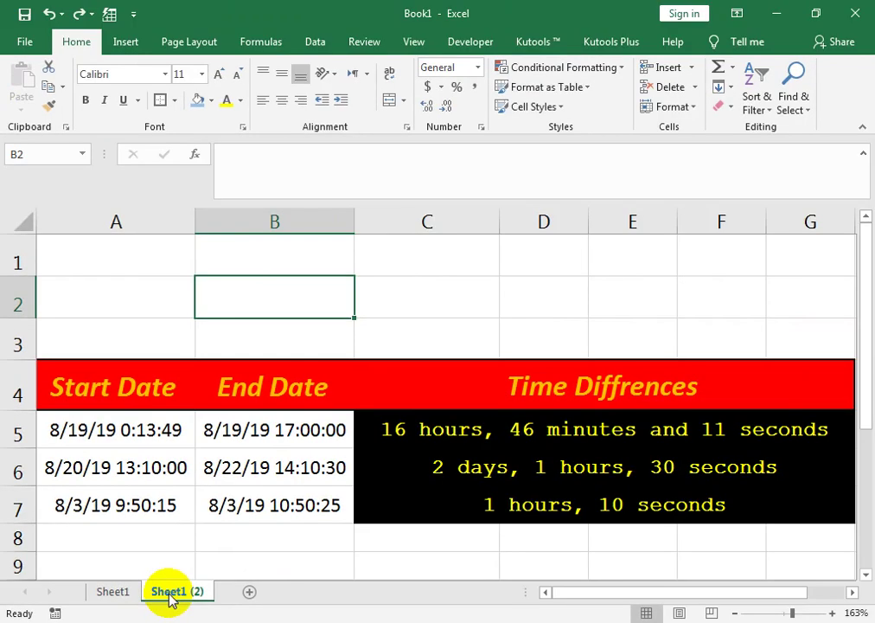
# Clear all contents and formatting from the Time Diffrences results in C5:G7 on the copied sheet
pyautogui.click(339, 467)
pyautogui.moveTo(369, 426); pyautogui.dragTo(511, 505)
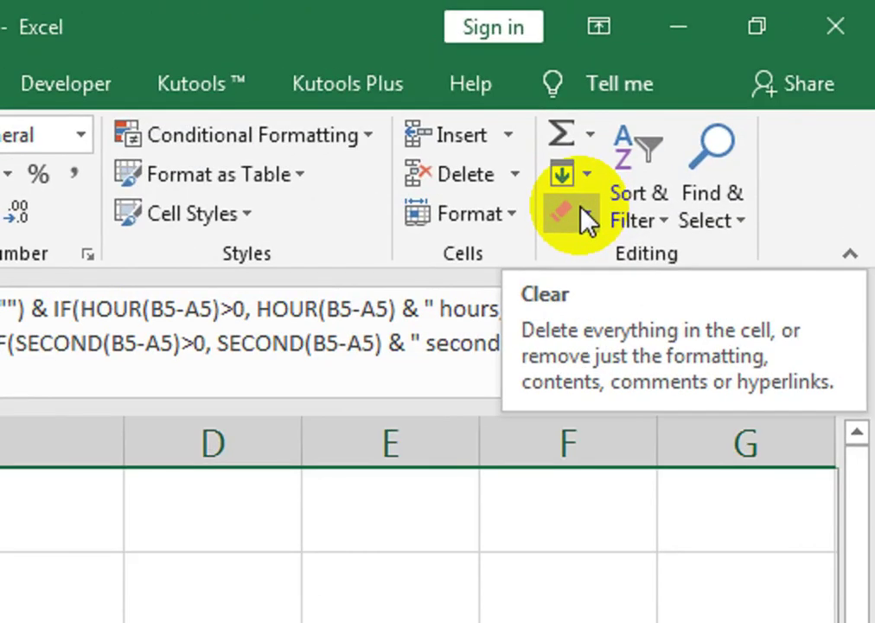
pyautogui.click(587, 218)
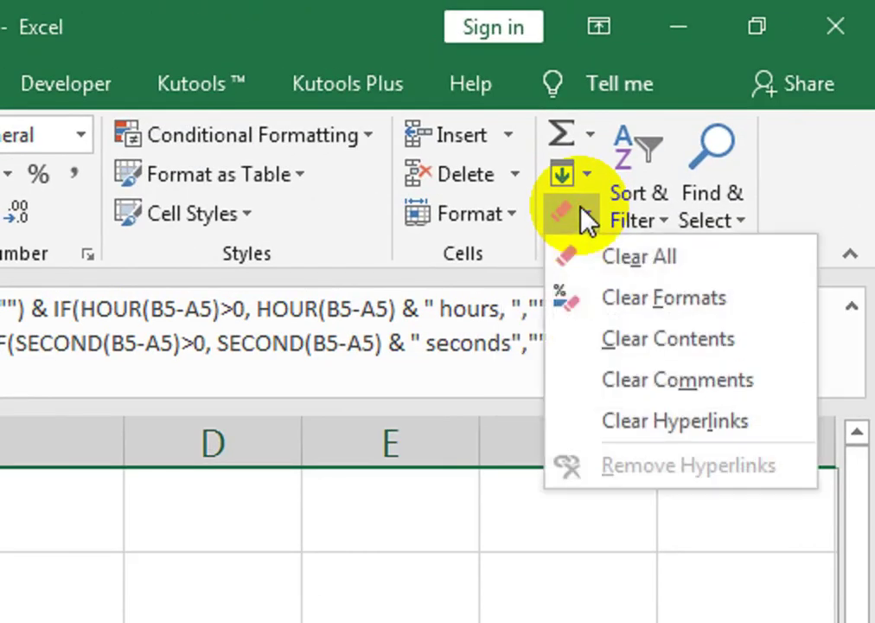
pyautogui.click(584, 260)
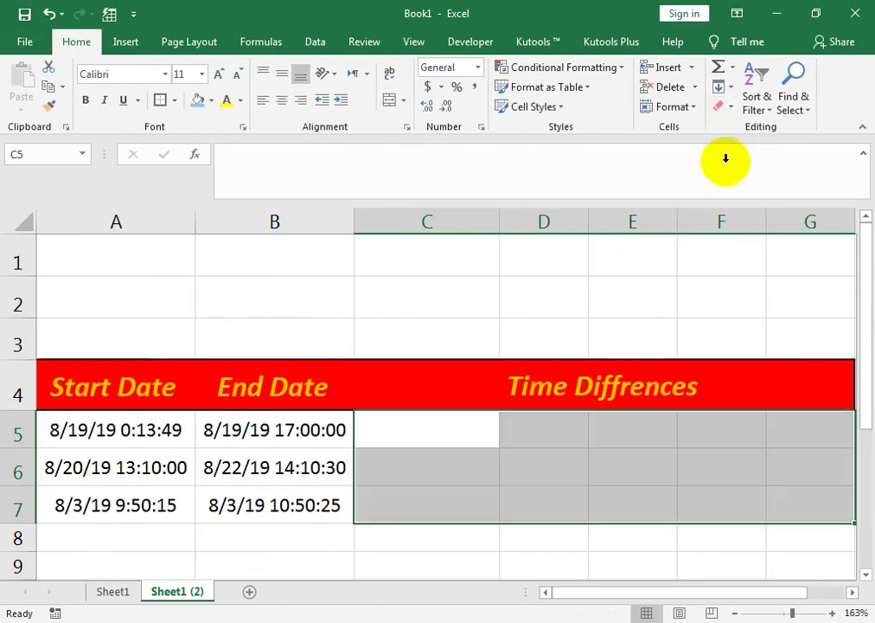
pyautogui.click(489, 433)
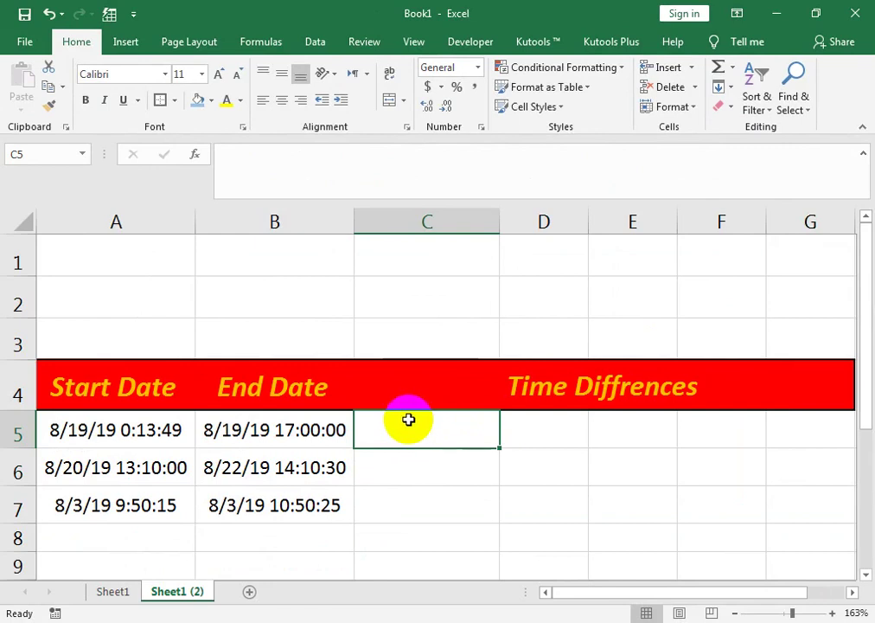
# Merge the cells of C5:G7 across each row with Merge Across
pyautogui.moveTo(515, 438); pyautogui.dragTo(784, 509)
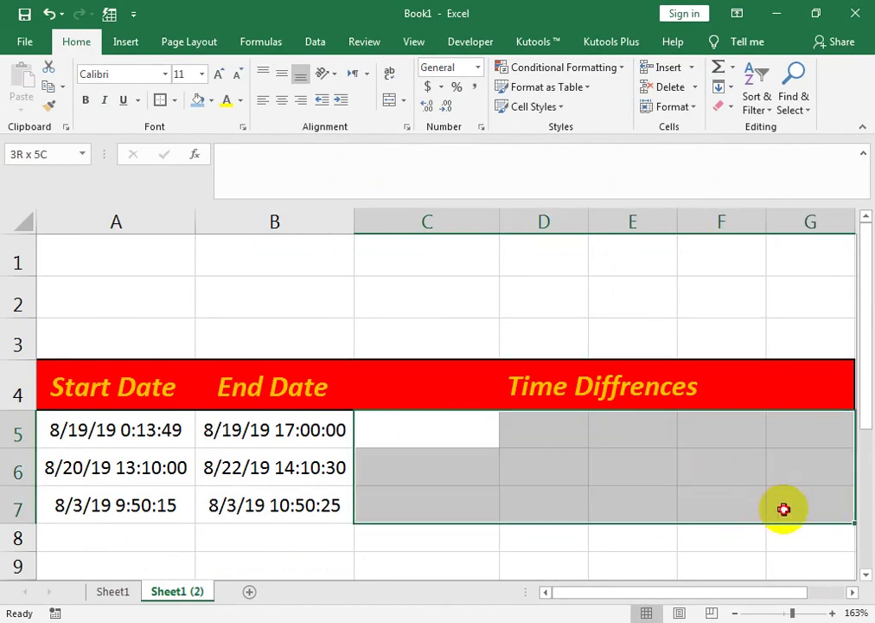
pyautogui.click(403, 100)
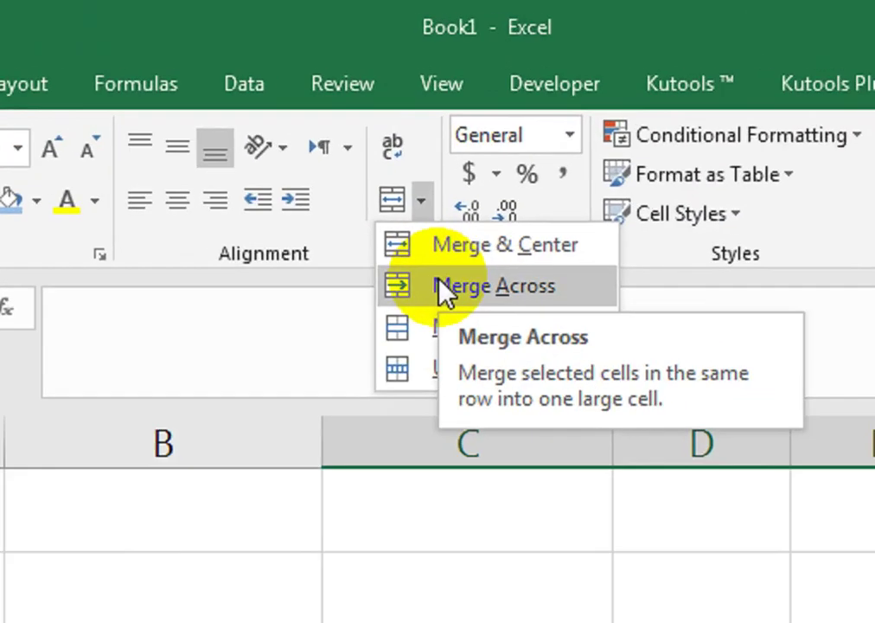
pyautogui.click(415, 147)
# Begin an IF formula in the merged cell C5 under Time Diffrences
pyautogui.click(438, 427)
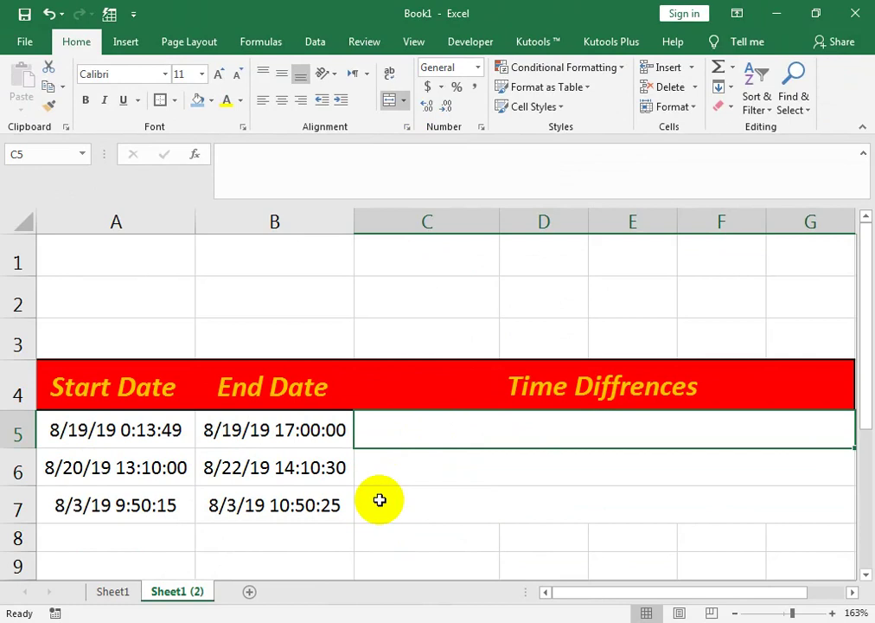
pyautogui.write('=')
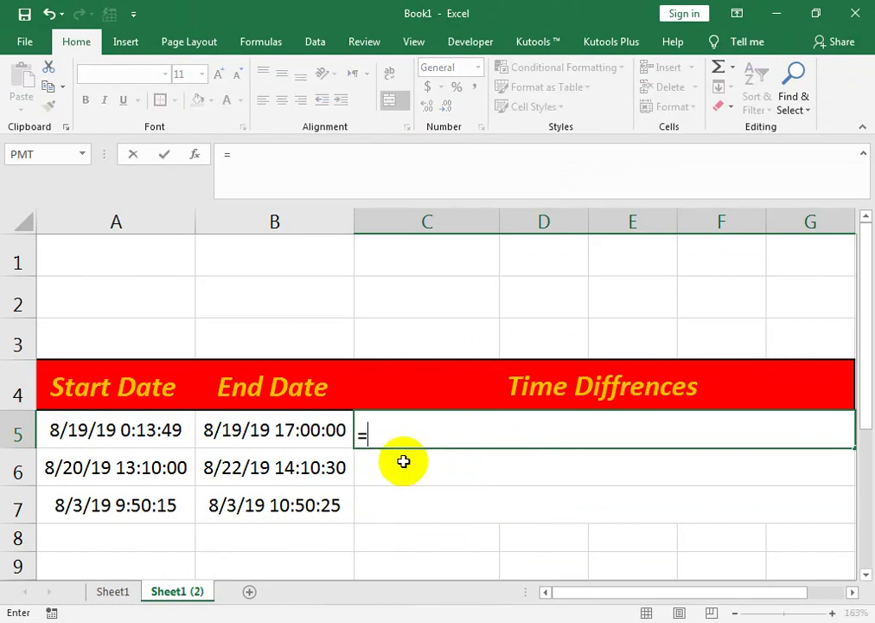
pyautogui.write('if')
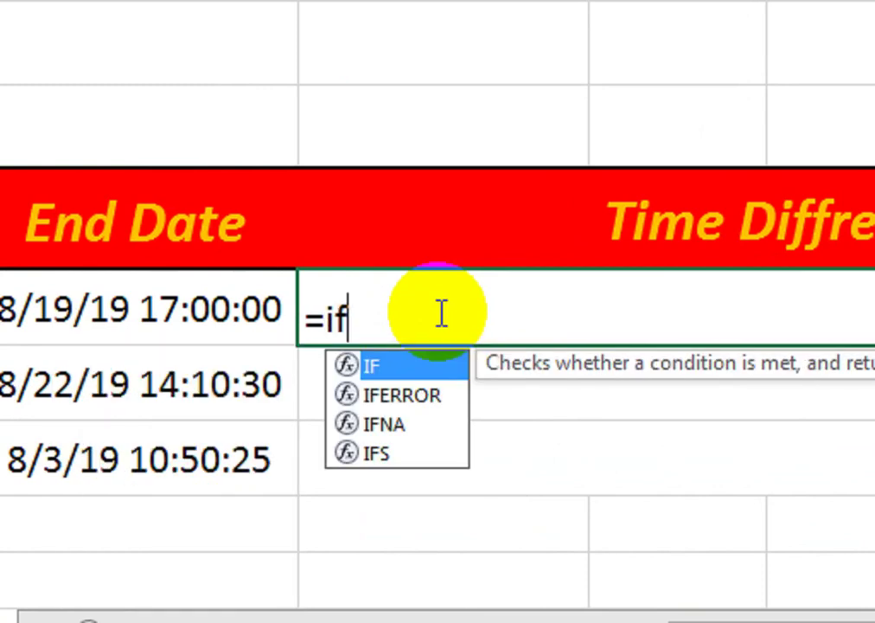
pyautogui.write('(')
pyautogui.press('BackSpace')
pyautogui.press('BackSpace')
pyautogui.press('BackSpace')
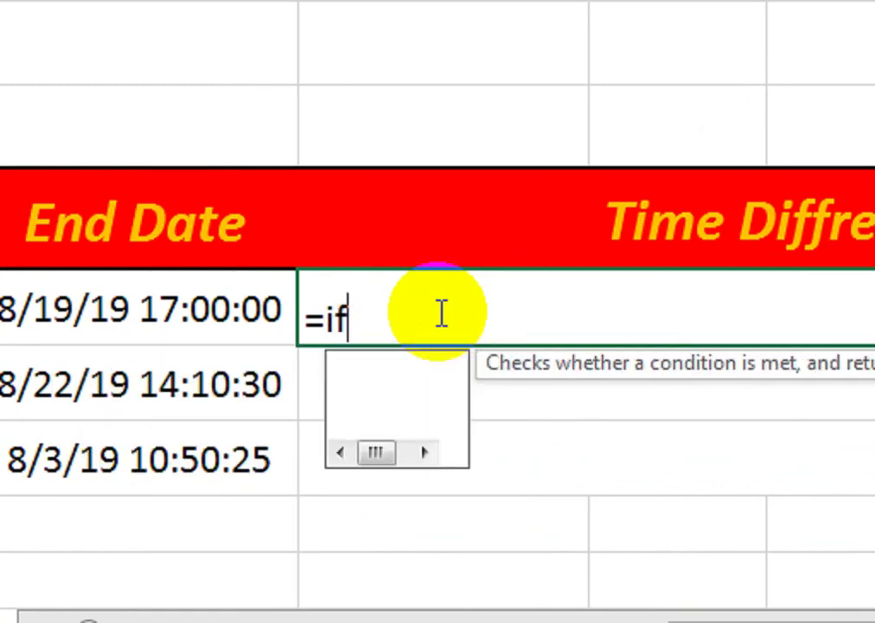
pyautogui.write('IF(')
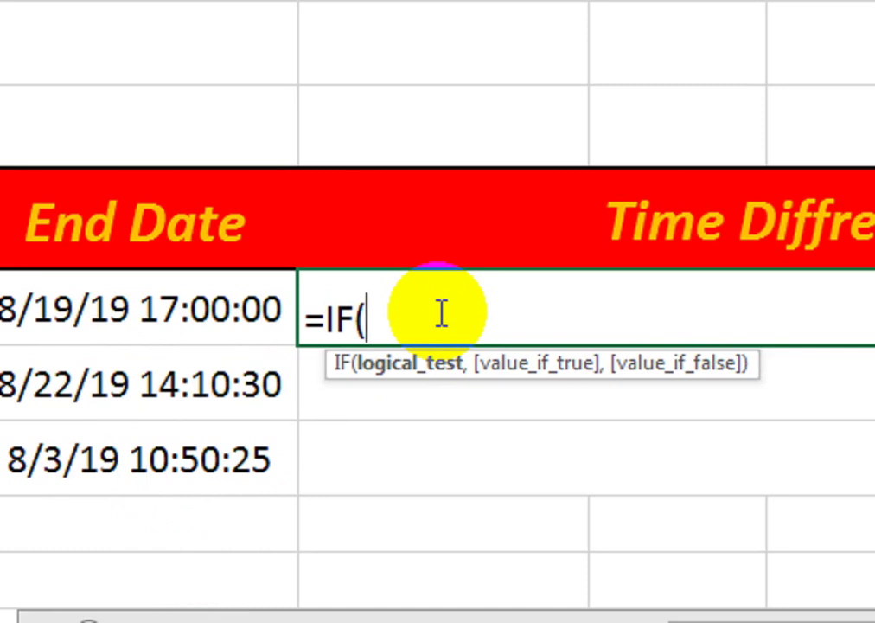
# Enter INT(B5-A5)>0 as the IF formula's logical test and start its true value with INT
pyautogui.write('INT')
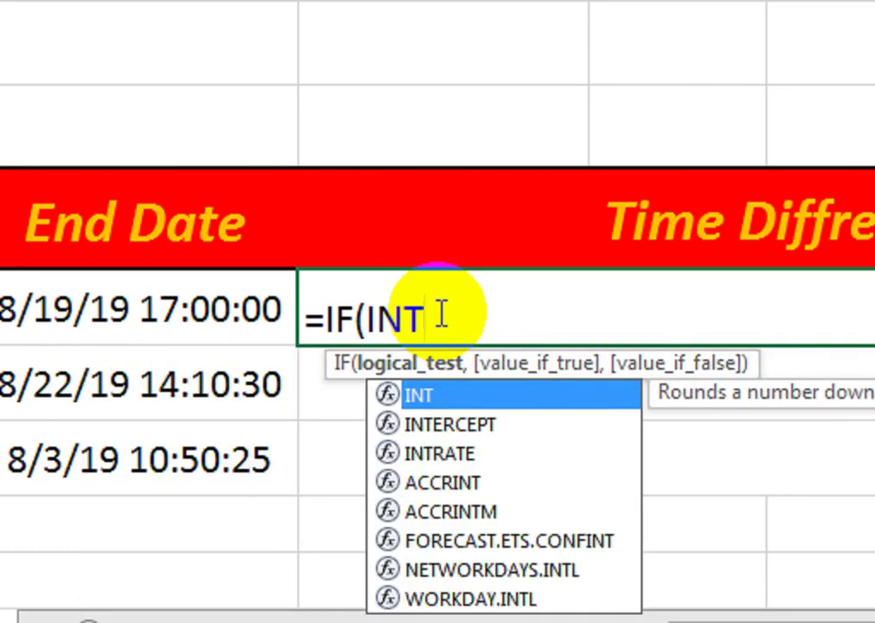
pyautogui.write('(')
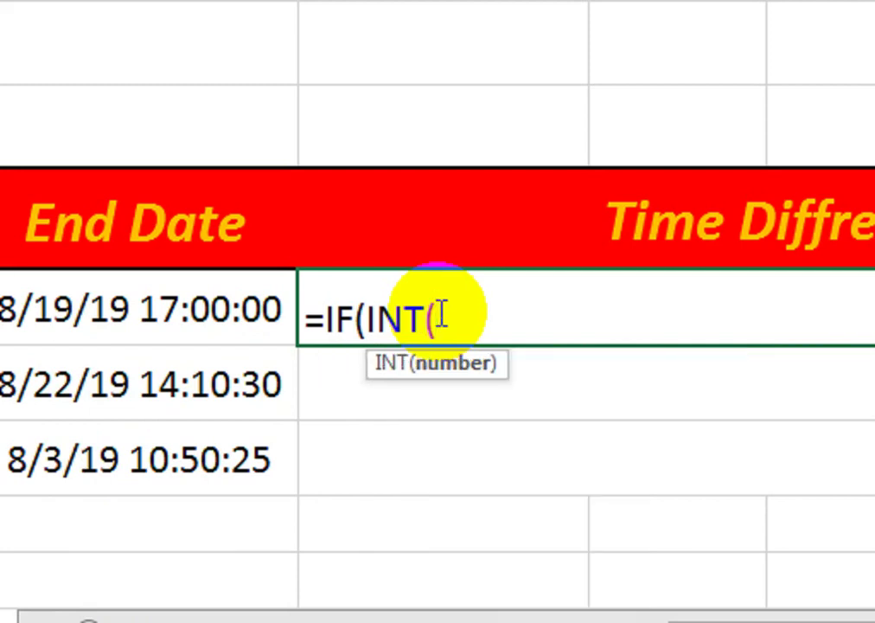
pyautogui.click(199, 307)
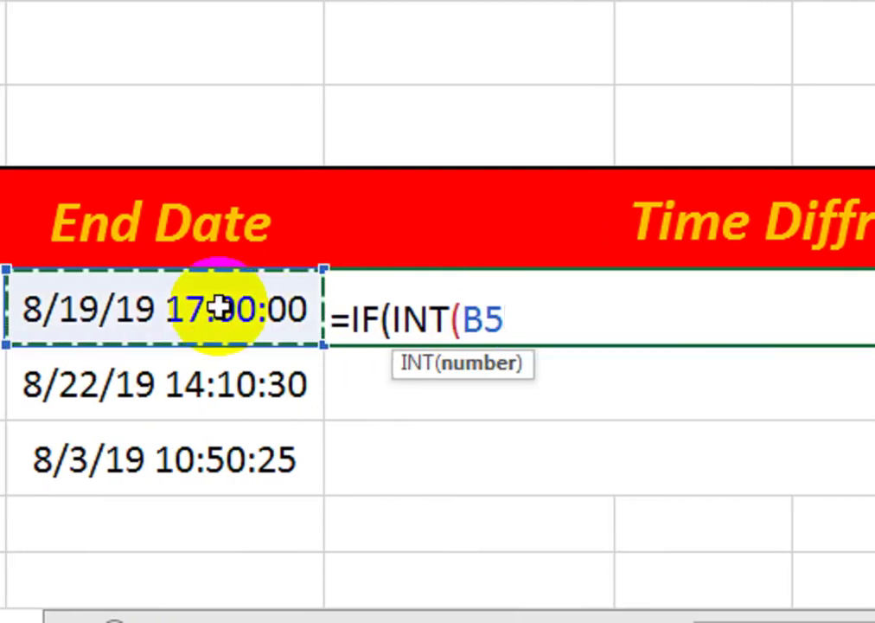
pyautogui.write('-')
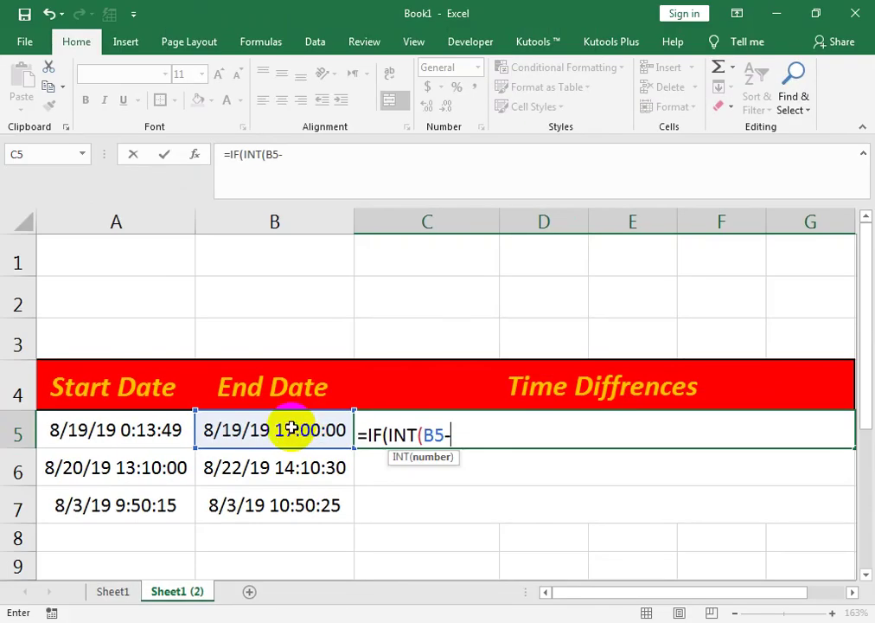
pyautogui.click(110, 428)
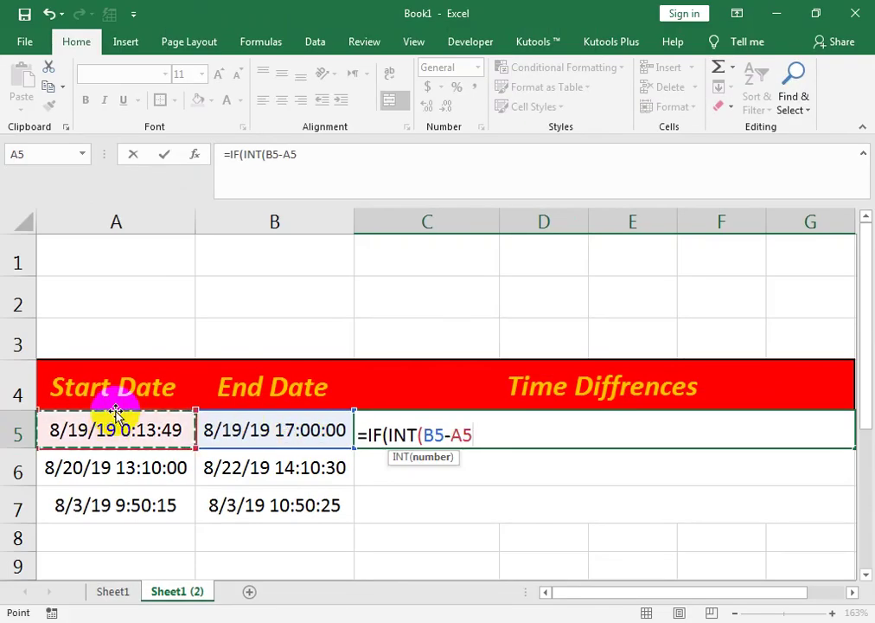
pyautogui.write(')')
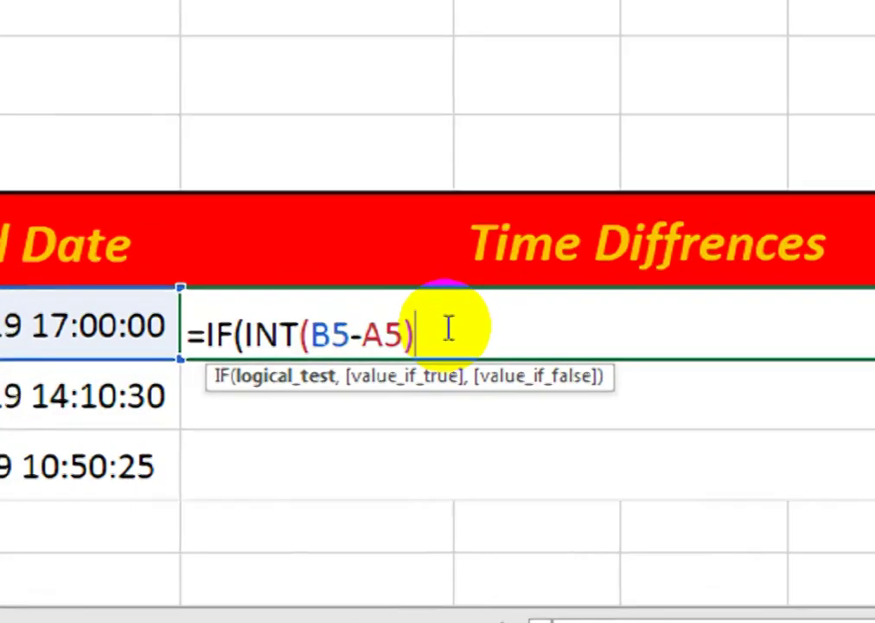
pyautogui.write('>')
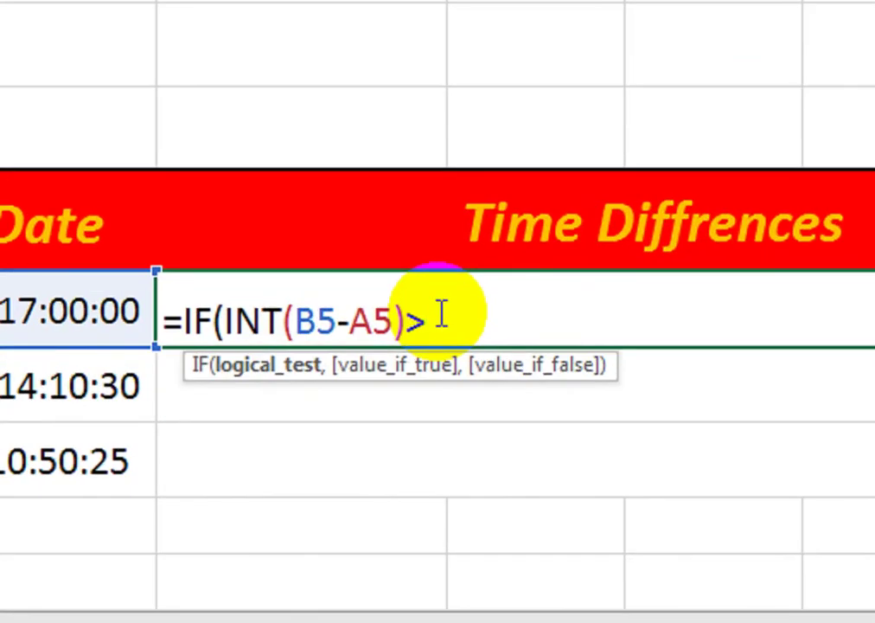
pyautogui.write('0,INT')
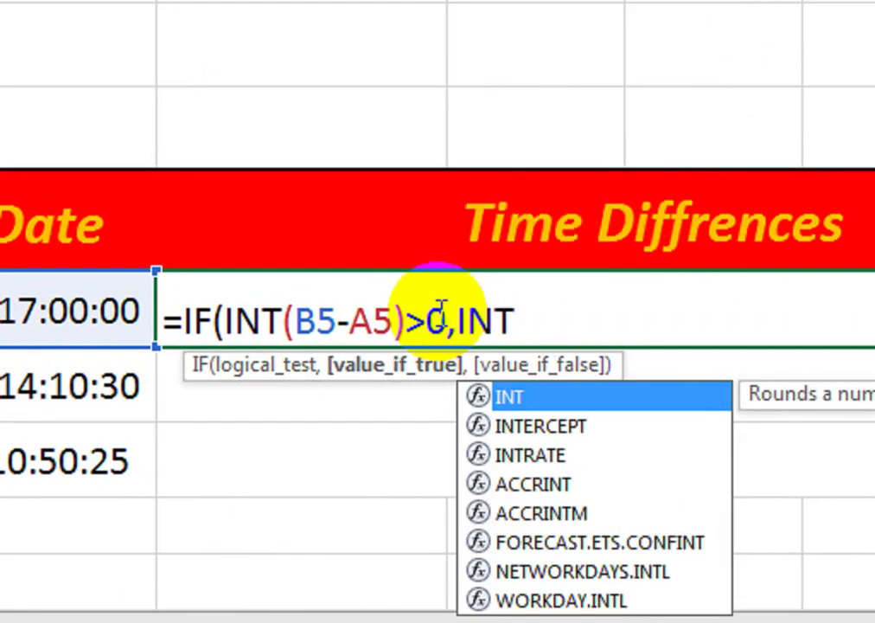
# Complete the true value as INT(B5-A5) & "Days,", use empty text "" as the false value, and close the IF function
pyautogui.write('(')
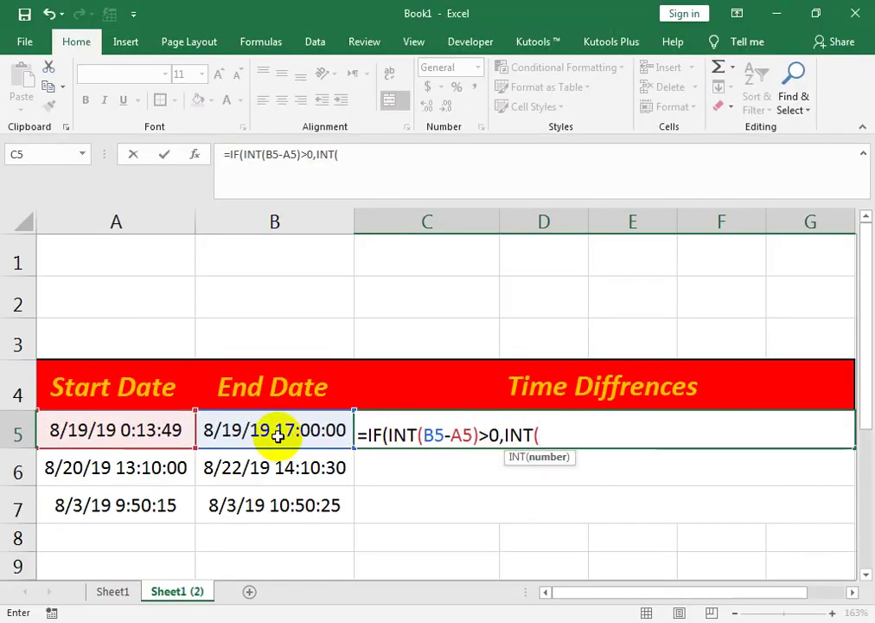
pyautogui.click(277, 435)
pyautogui.write('-')
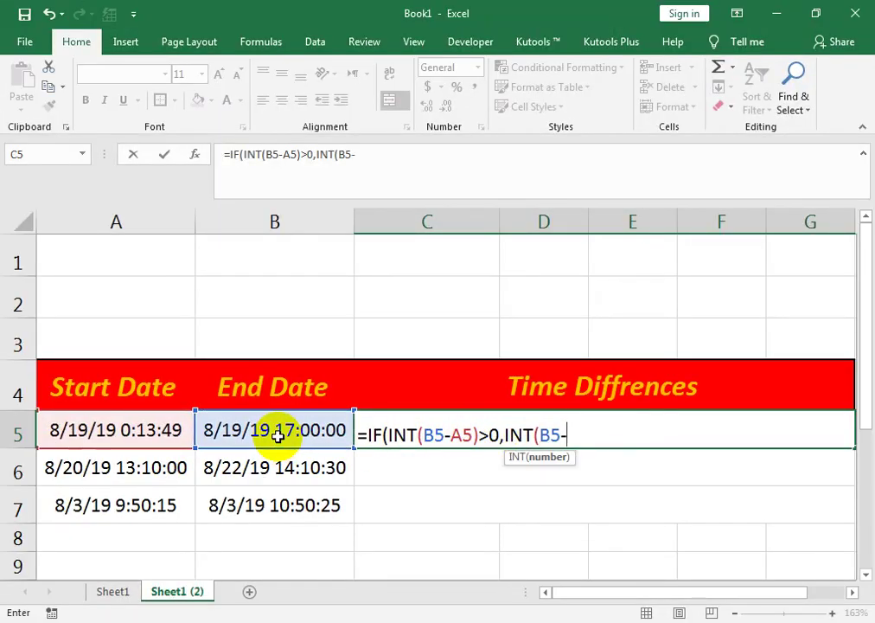
pyautogui.click(149, 429)
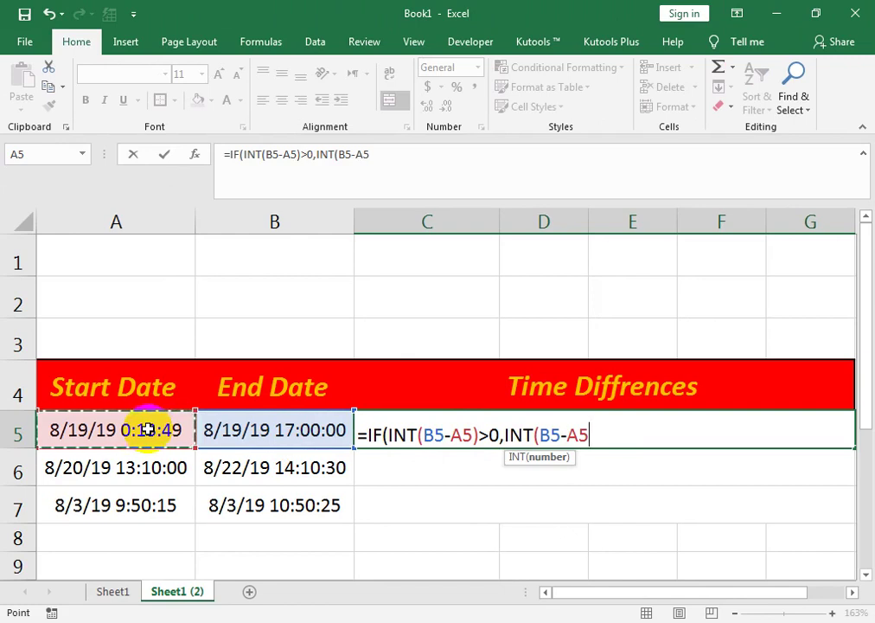
pyautogui.write(')')
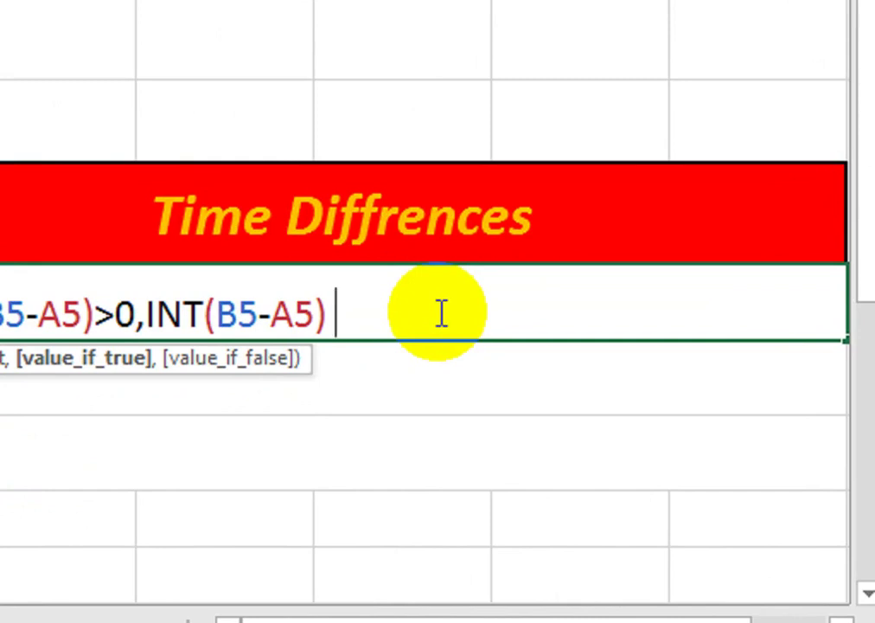
pyautogui.write('&')
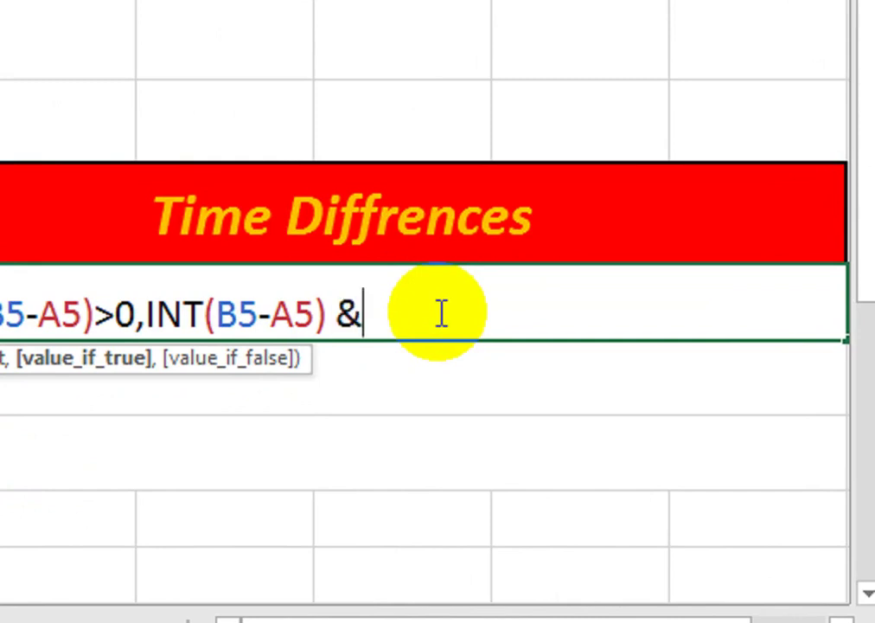
pyautogui.write(' "')
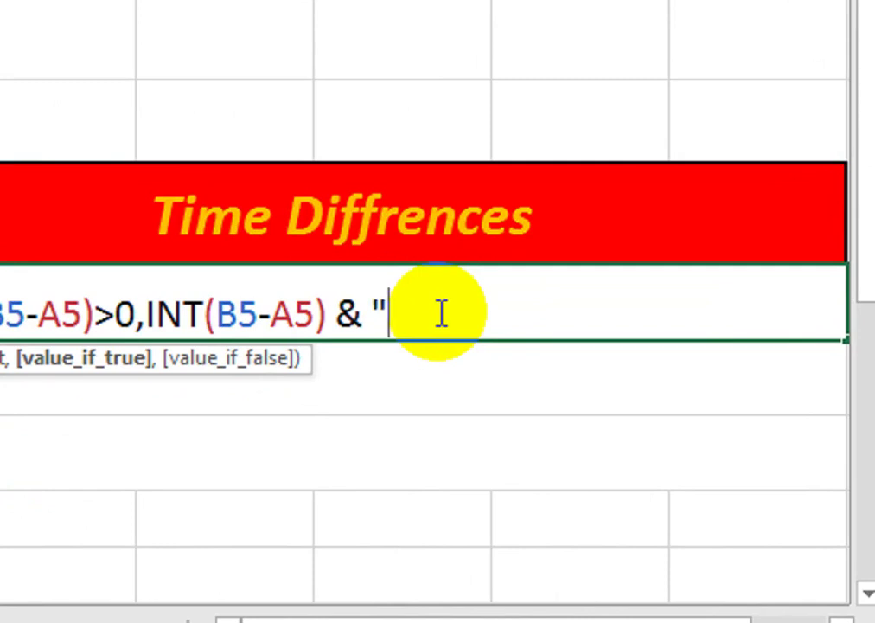
pyautogui.write('d')
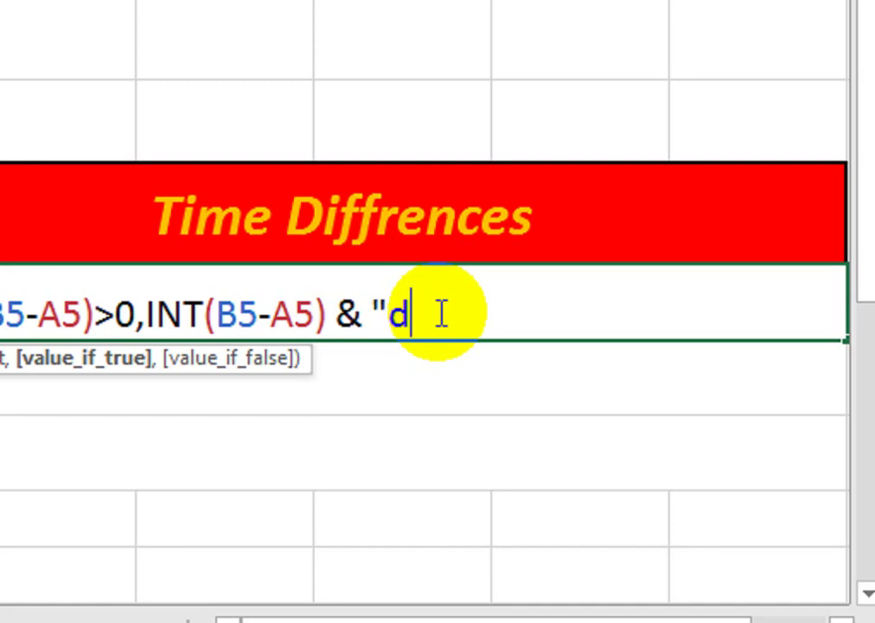
pyautogui.press('BackSpace')
pyautogui.write('Days')
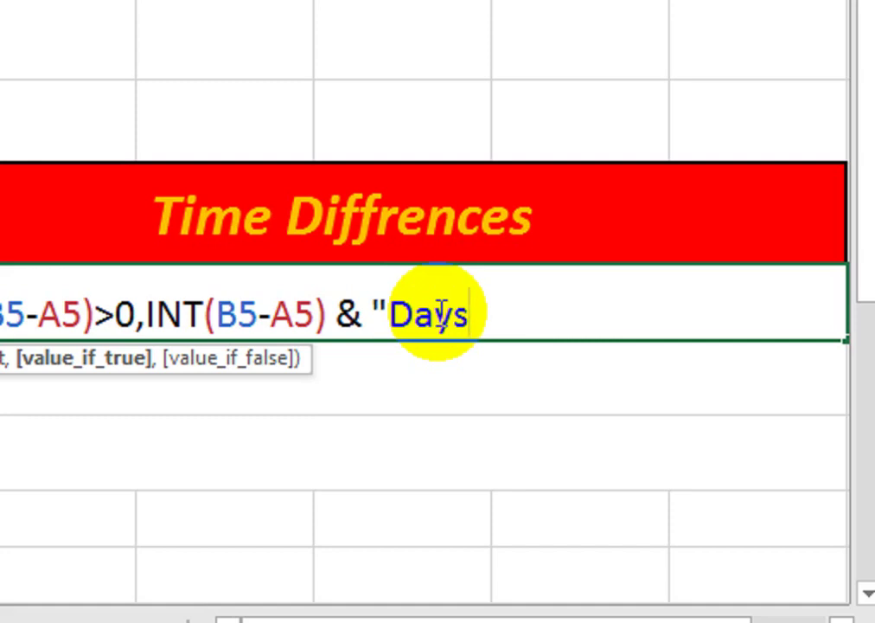
pyautogui.write(',", ""')
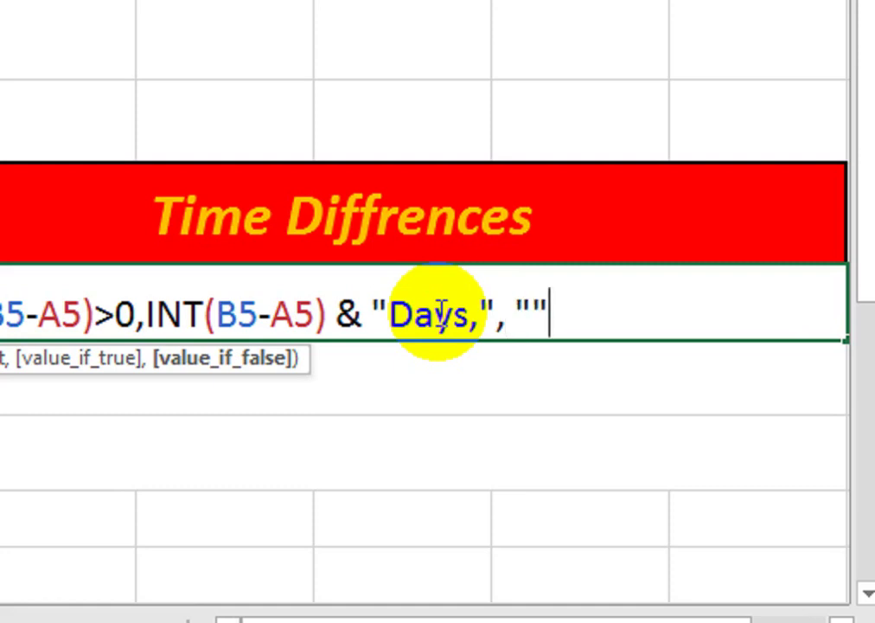
pyautogui.write(')')
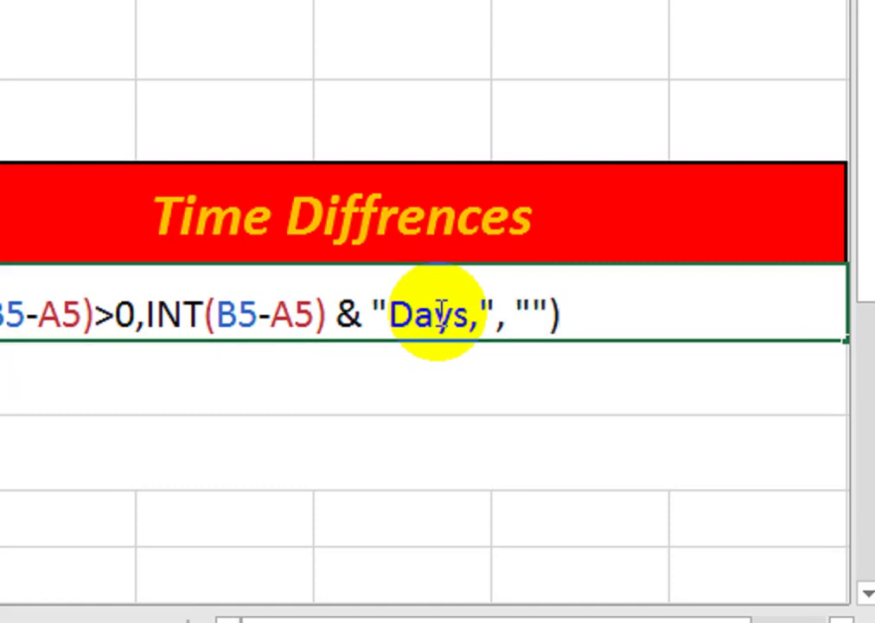
# Append a second IF function to the formula with & and enter HOUR(B5-A5)>0 as its logical test
pyautogui.write(' &')
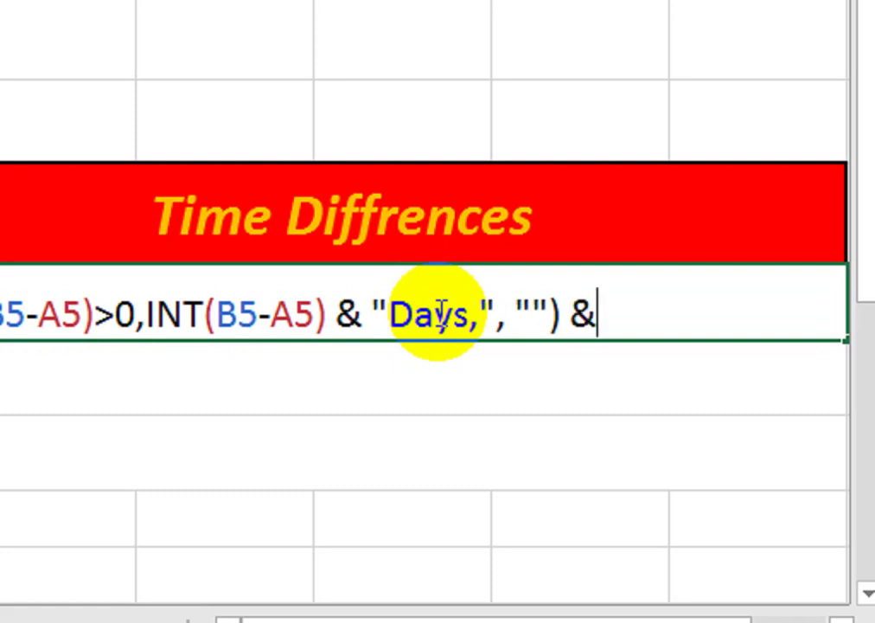
pyautogui.write(' IF')
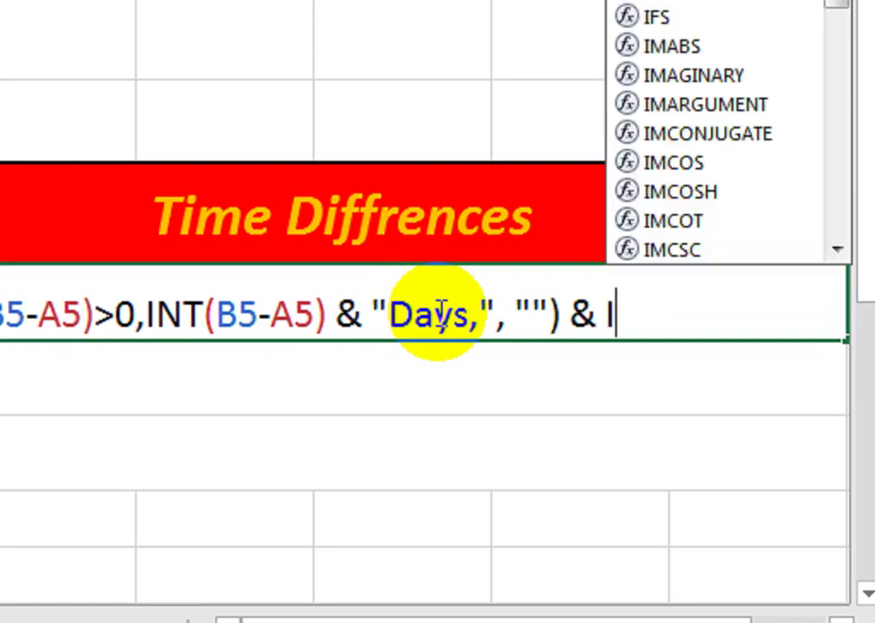
pyautogui.write('(')
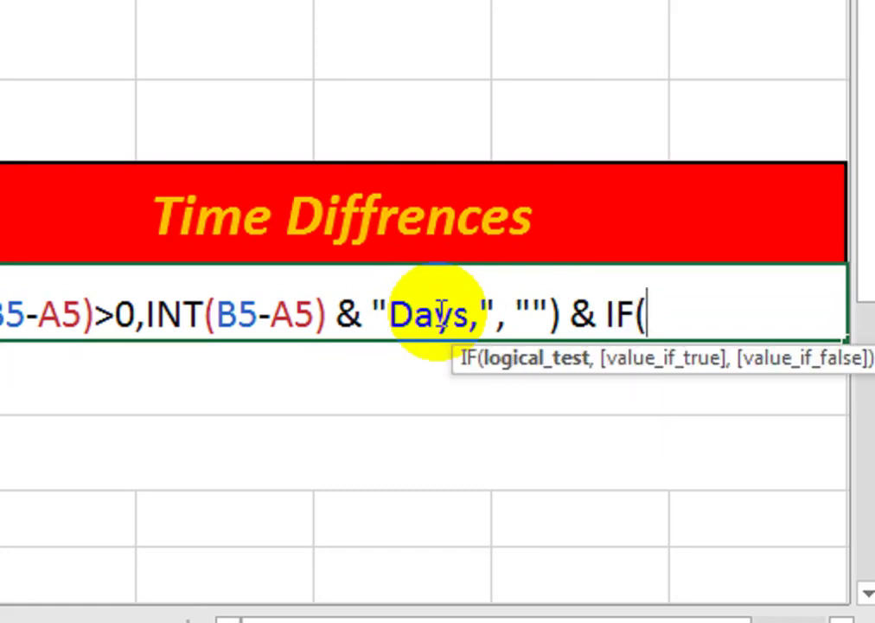
pyautogui.write('HOUR')
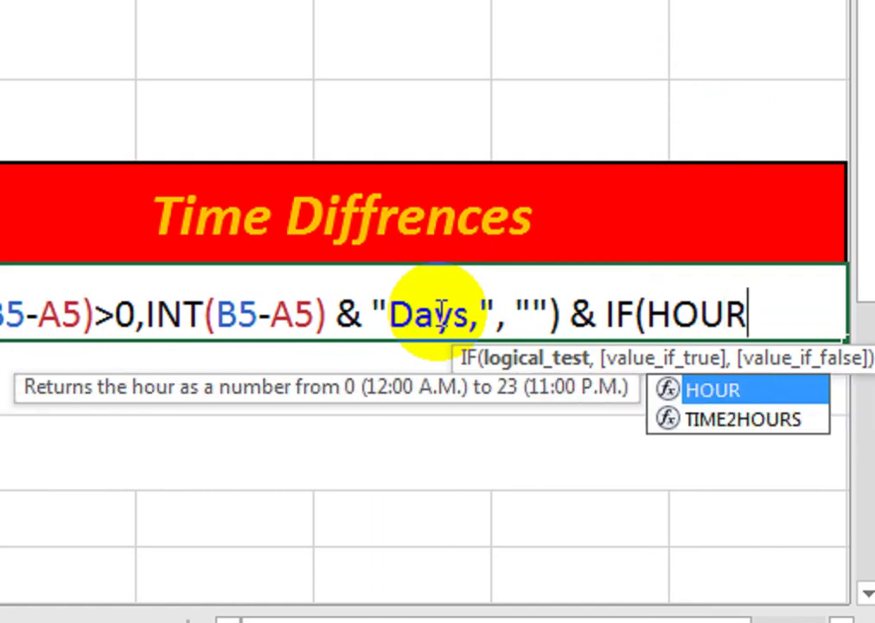
pyautogui.write('(')
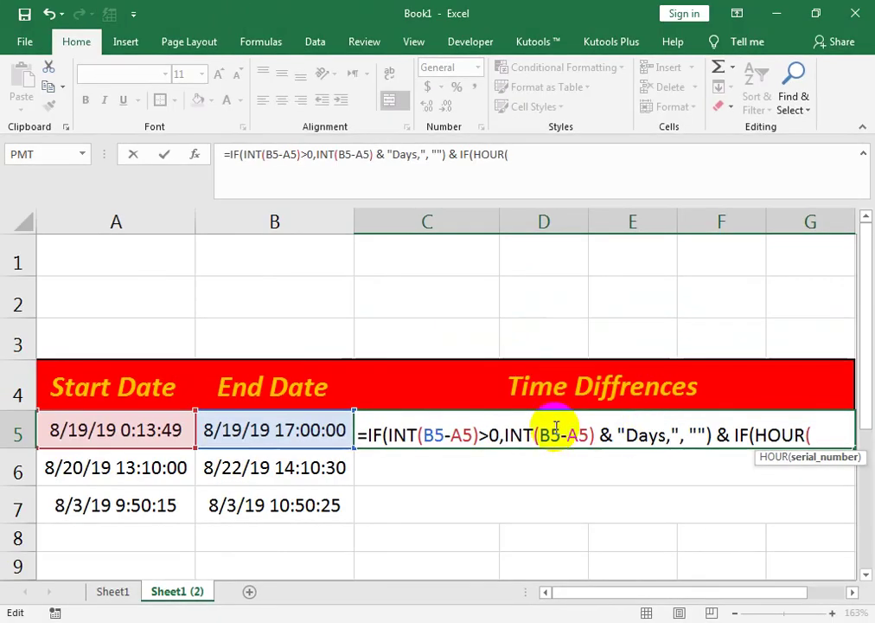
pyautogui.click(305, 437)
pyautogui.write('-')
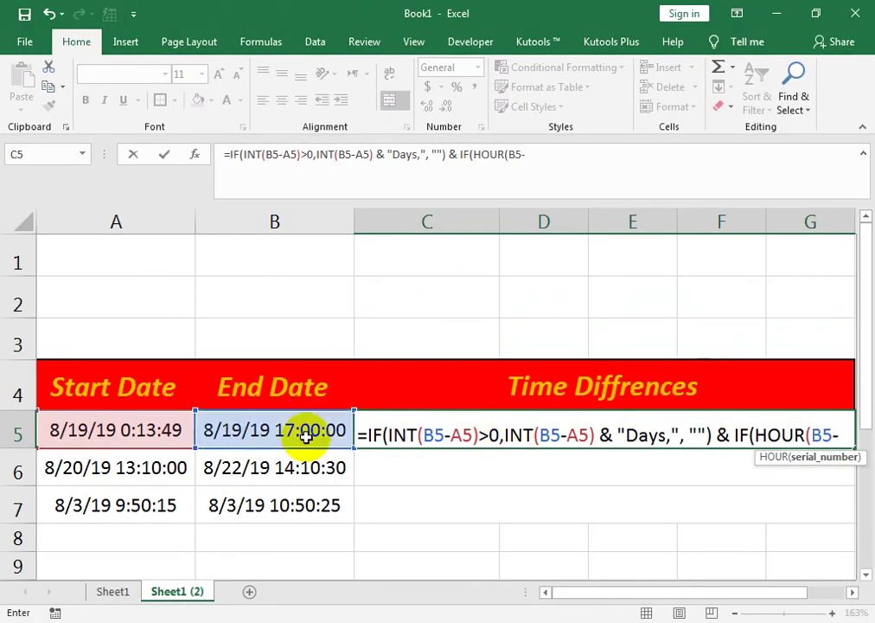
pyautogui.click(100, 430)
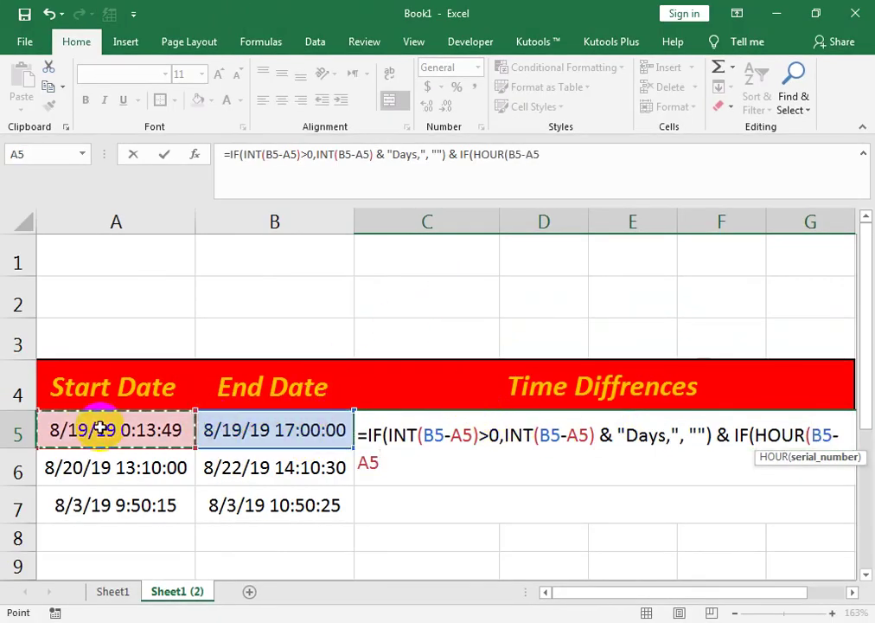
pyautogui.write(')')
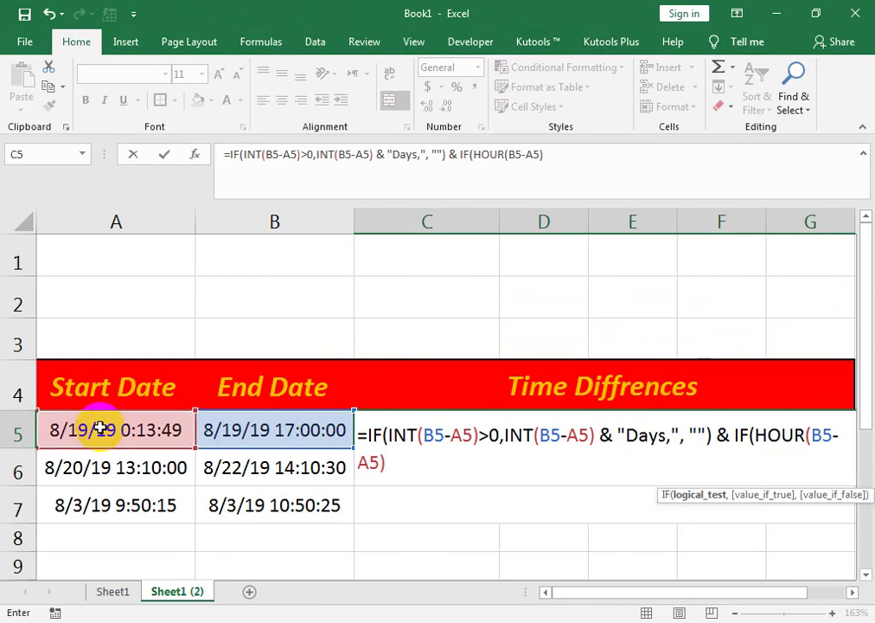
pyautogui.write('>')
# Set the second IF's true value to HOUR(B5-A5) & "HOUR, " and its false value to empty text "", and close the function
pyautogui.write(',HOUR')
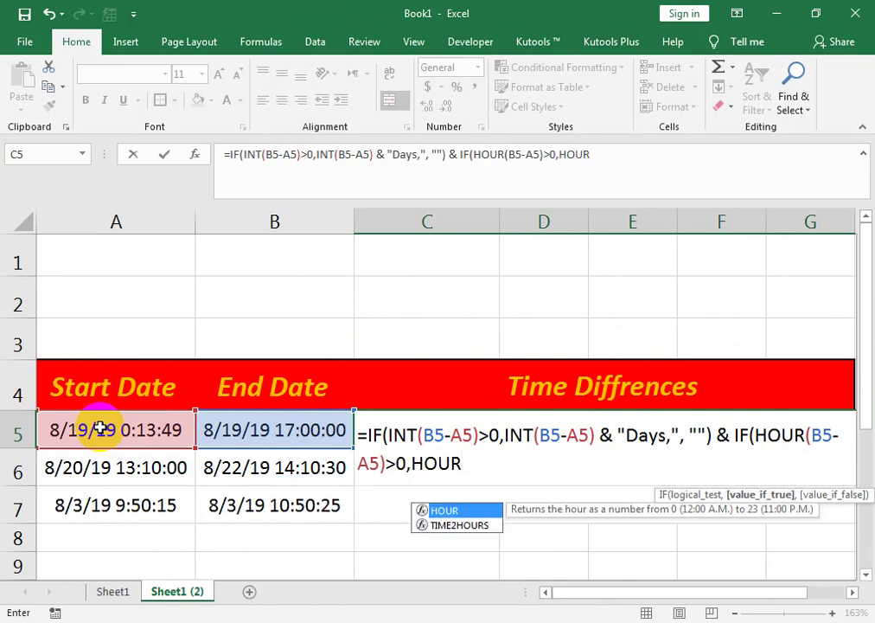
pyautogui.write('(')
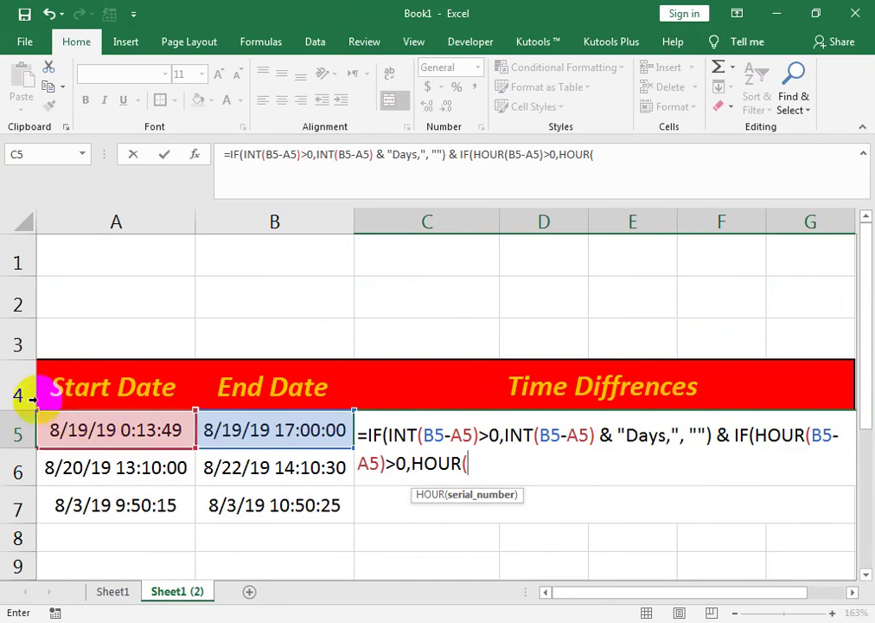
pyautogui.click(257, 435)
pyautogui.write('-')
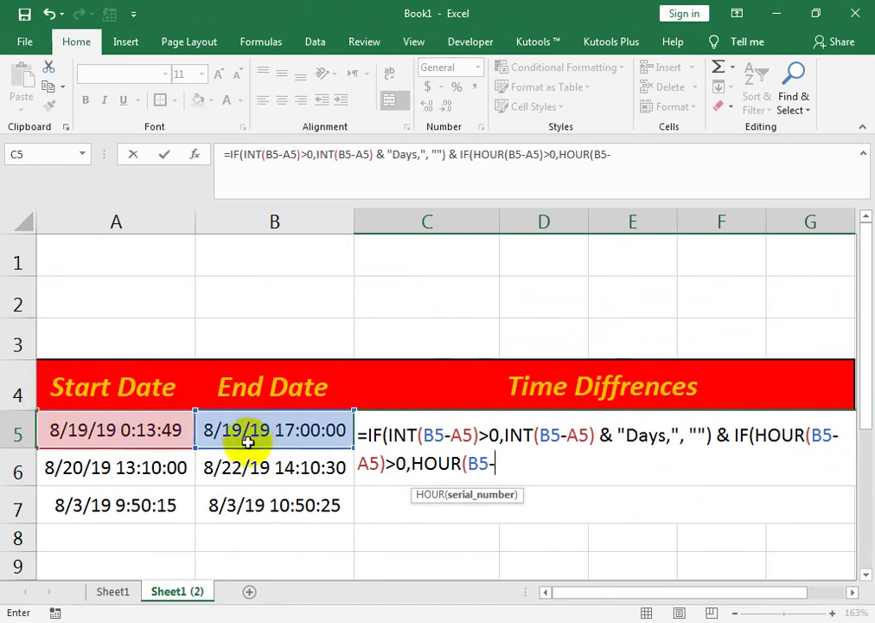
pyautogui.click(142, 431)
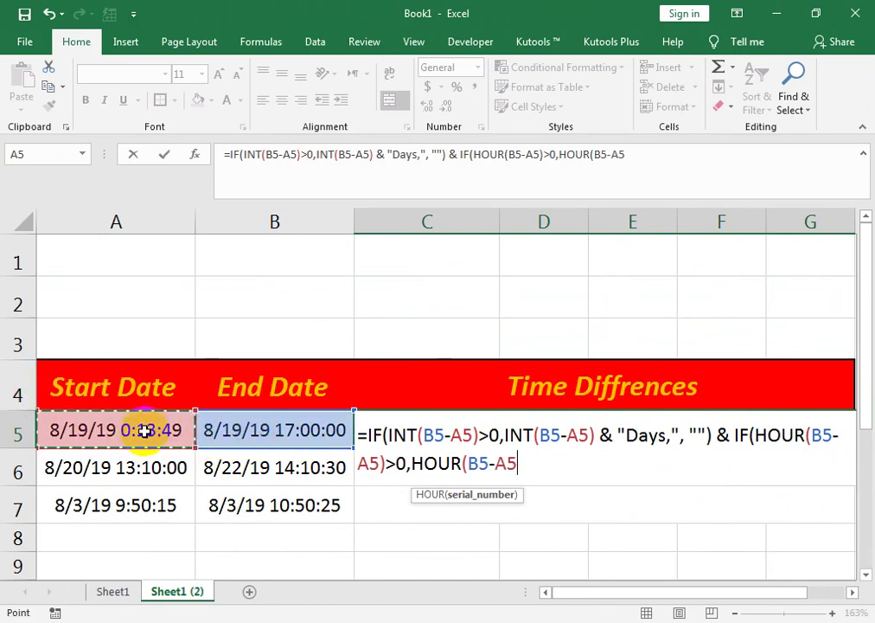
pyautogui.write(')')
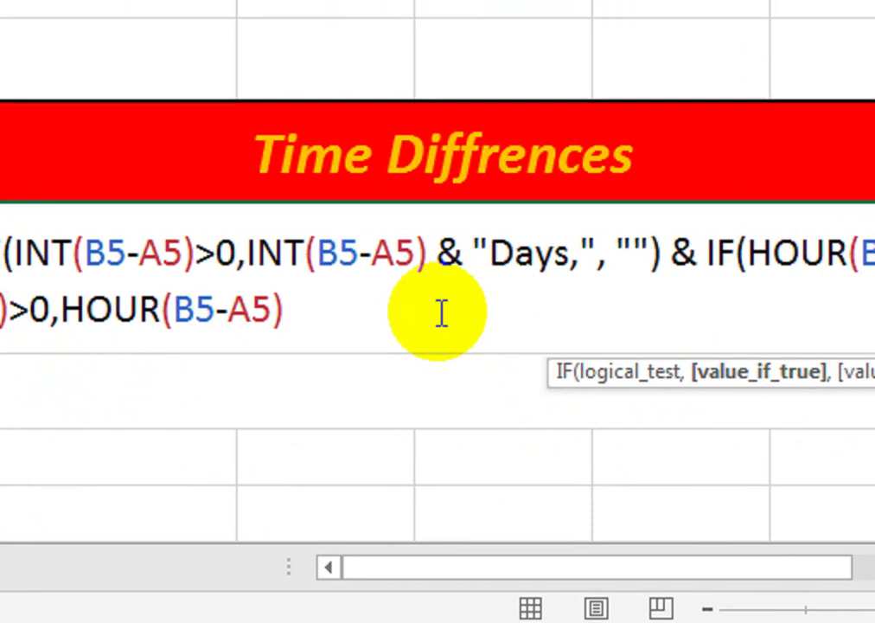
pyautogui.write(' &')
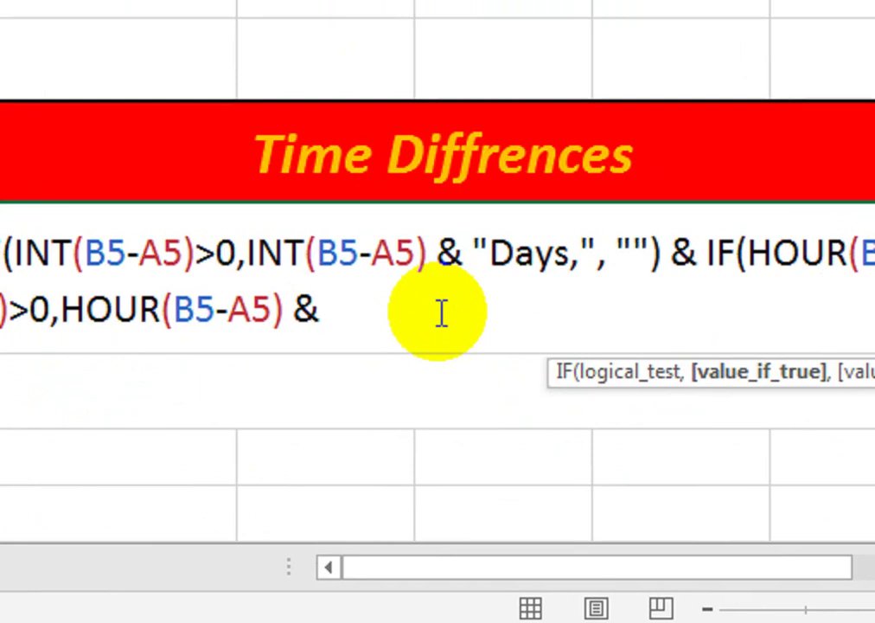
pyautogui.write('"HOUR')
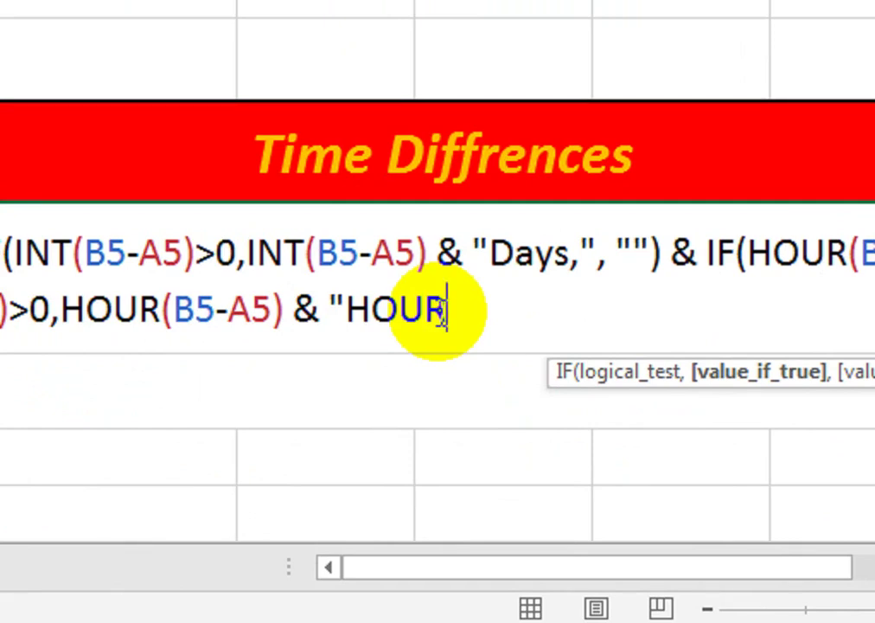
pyautogui.write(', ",')
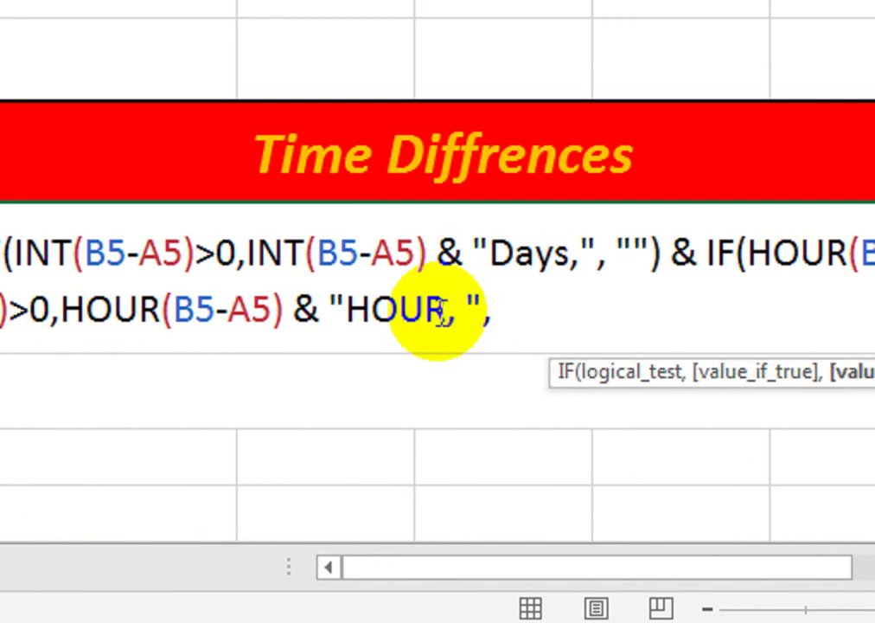
pyautogui.write('"")')
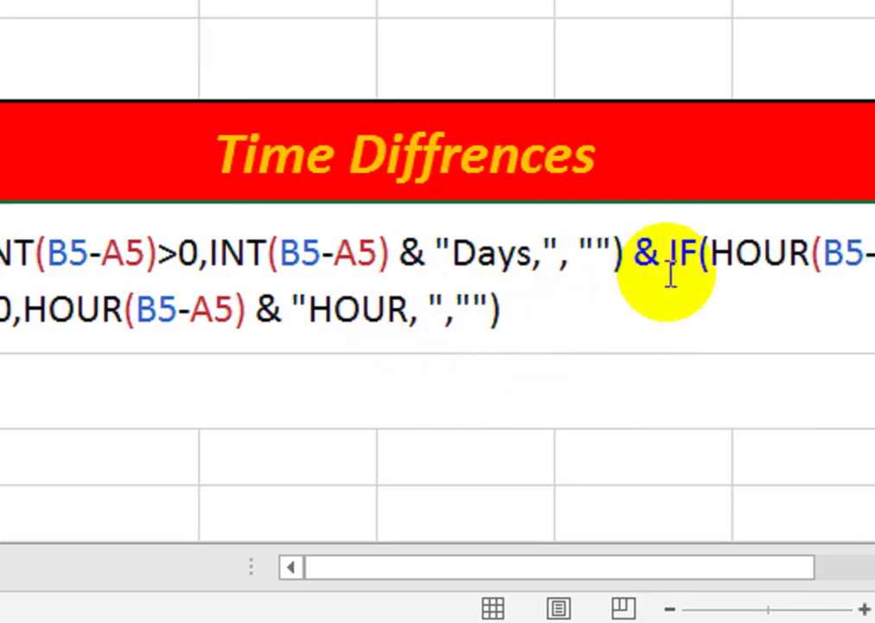
# Copy the & IF(HOUR(B5-A5)>0, ...) part of the formula and paste it twice at the formula's end
pyautogui.click(635, 240)
pyautogui.moveTo(635, 241); pyautogui.dragTo(708, 291)
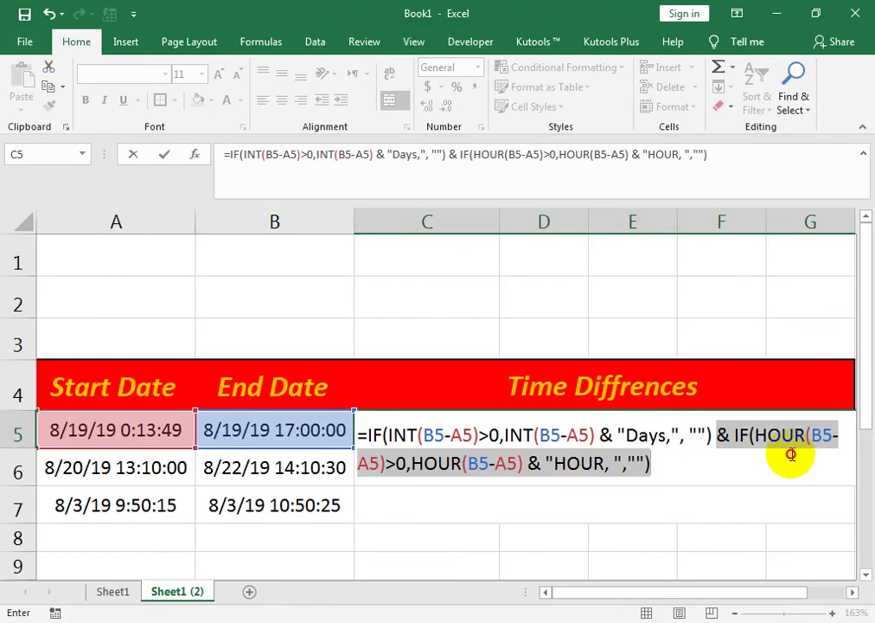
pyautogui.moveTo(791, 454); pyautogui.dragTo(792, 455)
pyautogui.rightClick(592, 468)
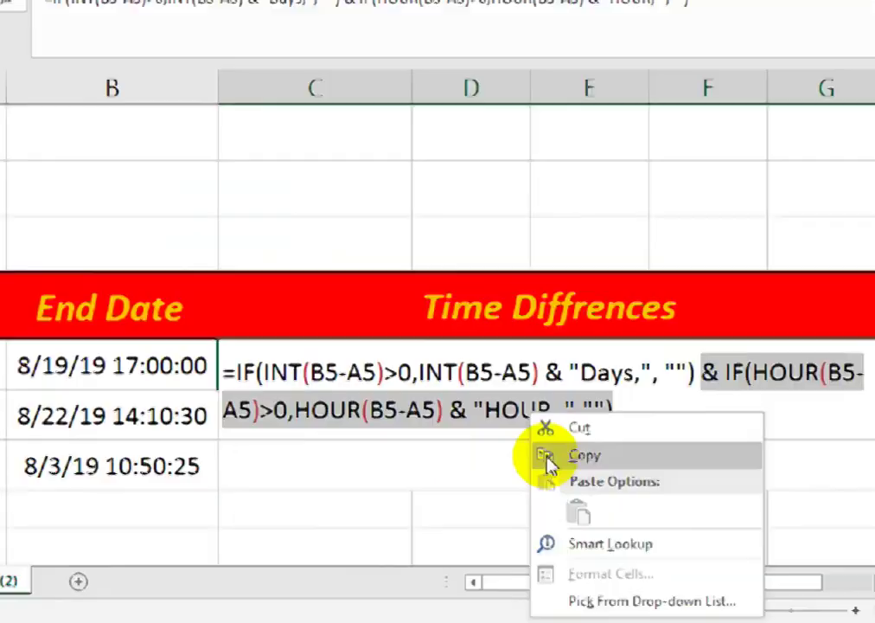
pyautogui.click(438, 376)
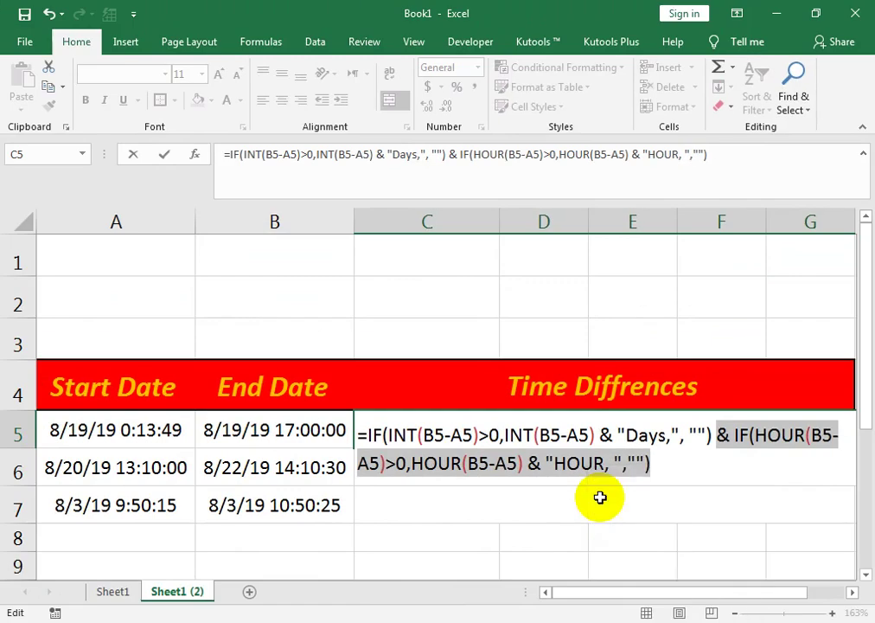
pyautogui.click(681, 467)
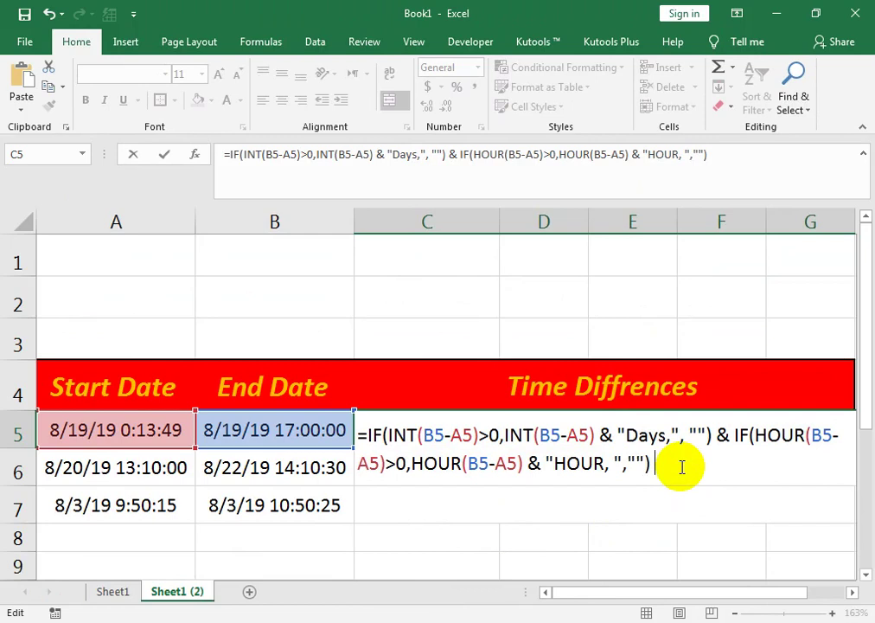
pyautogui.hotkey('ctrl', 'v')
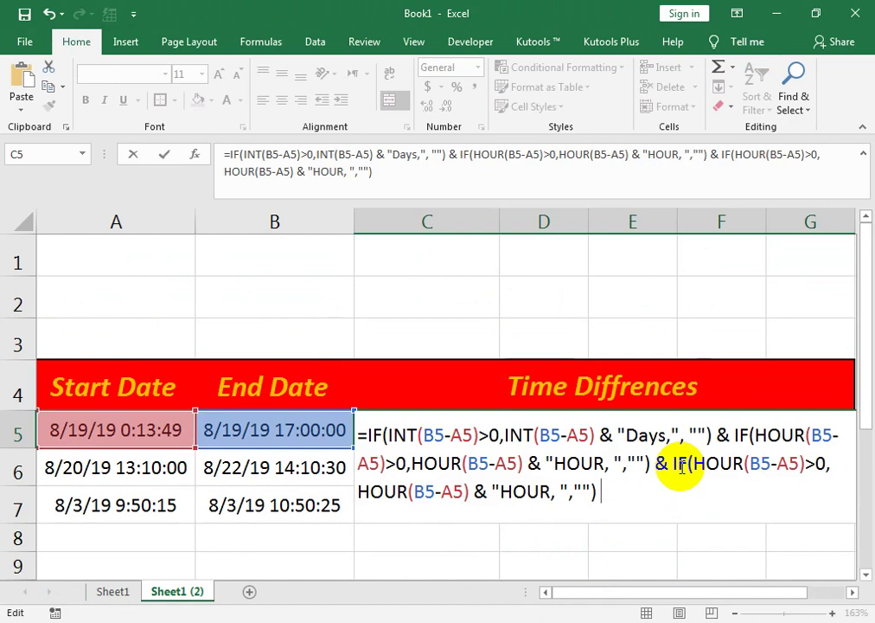
pyautogui.hotkey('ctrl', 'v')
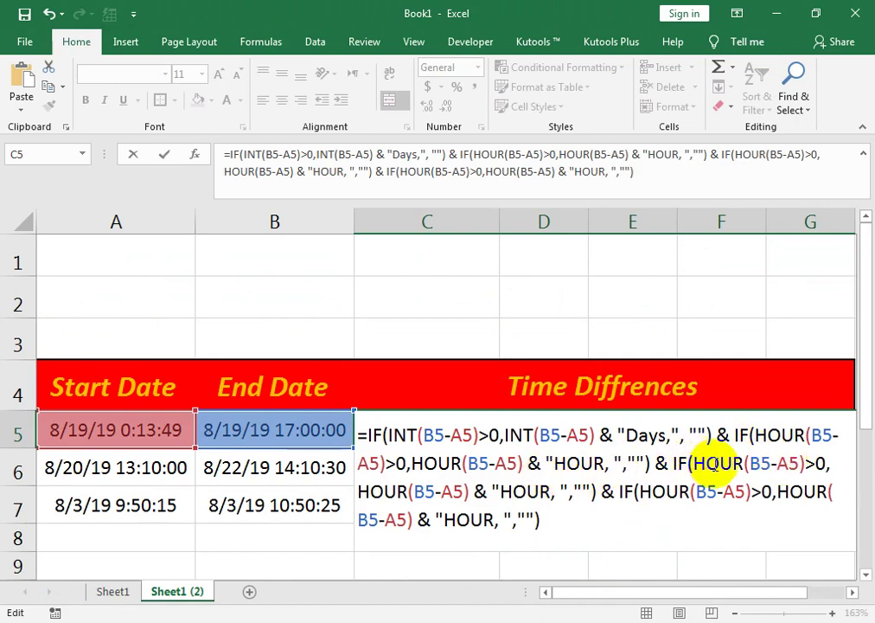
# Replace HOUR with MINUTE in the logical test of the first pasted IF function
pyautogui.moveTo(741, 463); pyautogui.dragTo(688, 463)
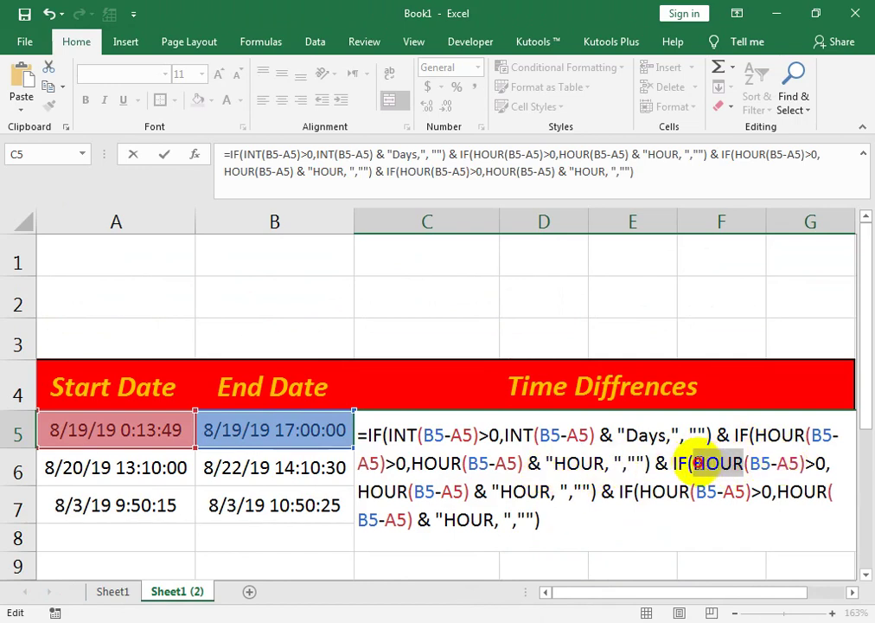
pyautogui.write('MIN')
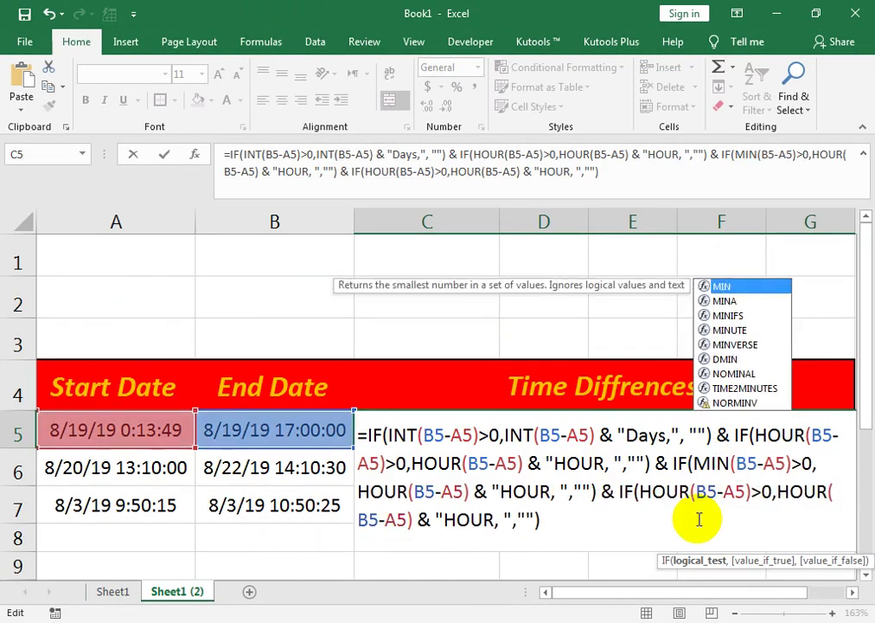
pyautogui.press('Down')
pyautogui.press('Down')
pyautogui.press('Down')
pyautogui.press('Down')
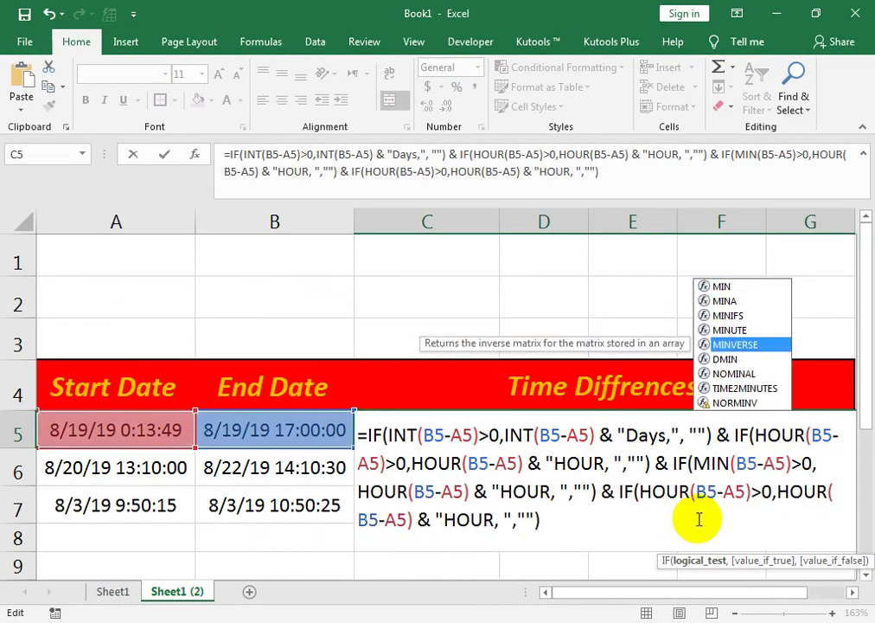
pyautogui.press('Up')
pyautogui.write('UTE')
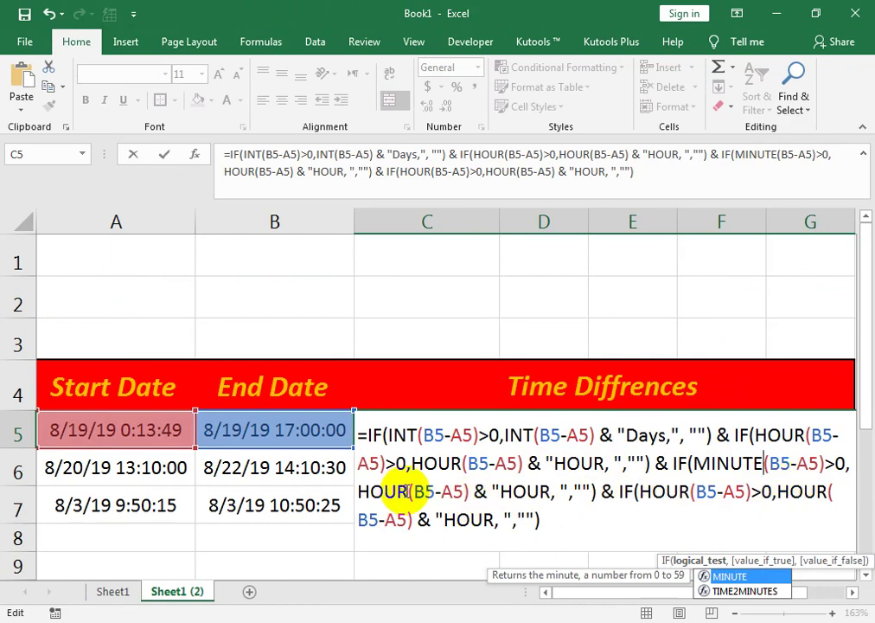
# Replace the HOUR function with MINUTE in the true value of the first pasted IF
pyautogui.doubleClick(390, 491)
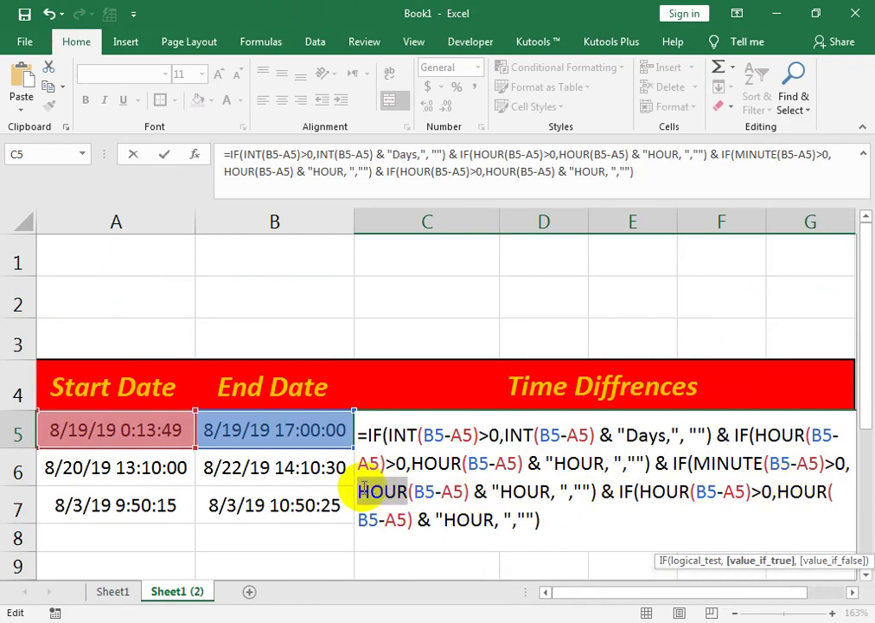
pyautogui.write('MIN')
pyautogui.press('Down')
pyautogui.press('Down')
pyautogui.press('Down')
pyautogui.write('UTE')
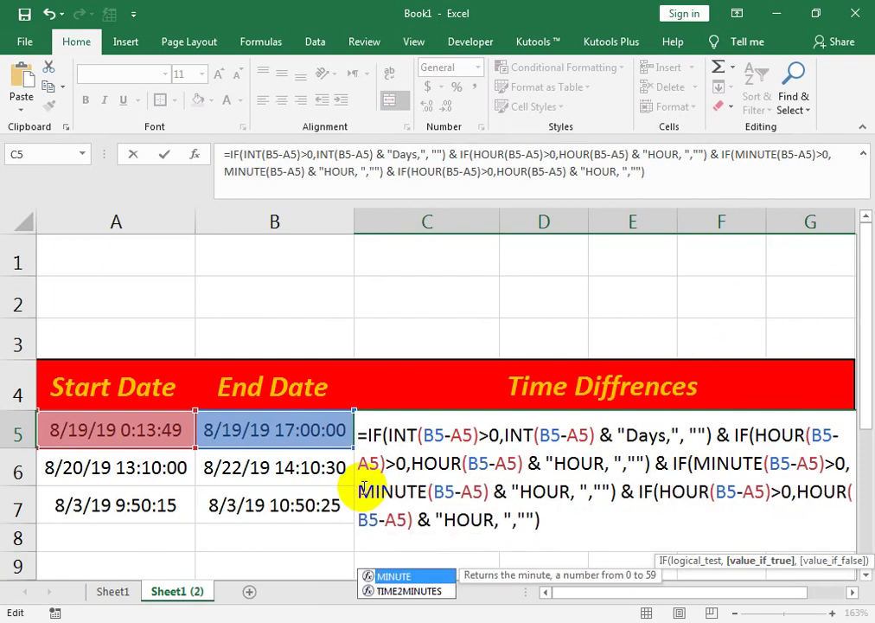
# Change the HOUR text label in the first pasted IF's true value to MINUTE
pyautogui.click(560, 491)
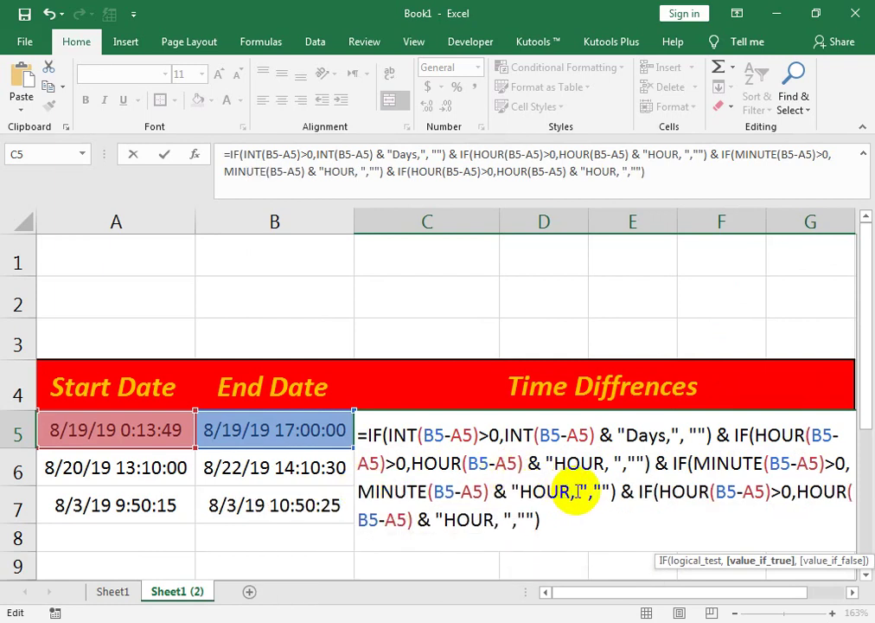
pyautogui.moveTo(567, 491); pyautogui.dragTo(523, 487)
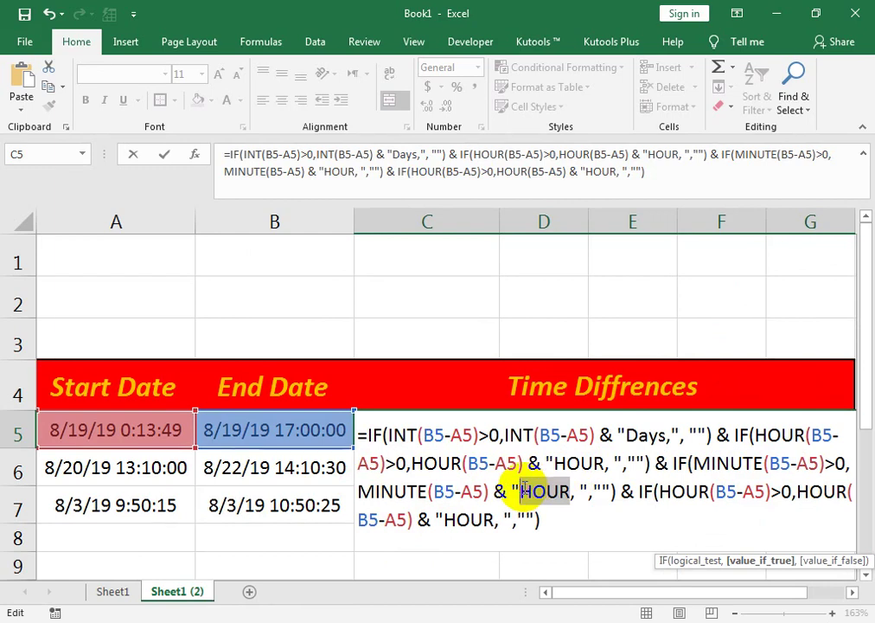
pyautogui.write('MIN')
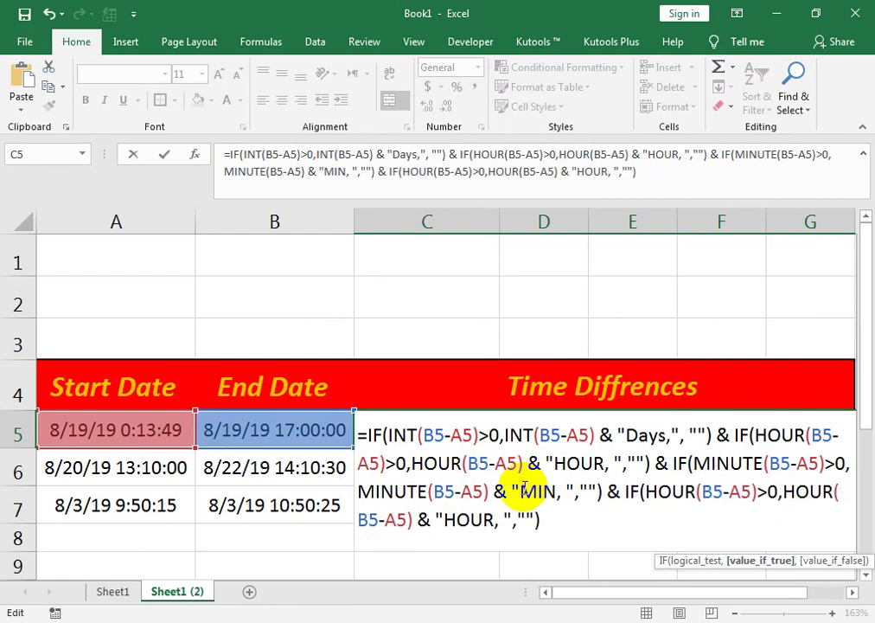
pyautogui.press('BackSpace')
pyautogui.press('BackSpace')
pyautogui.write('I')
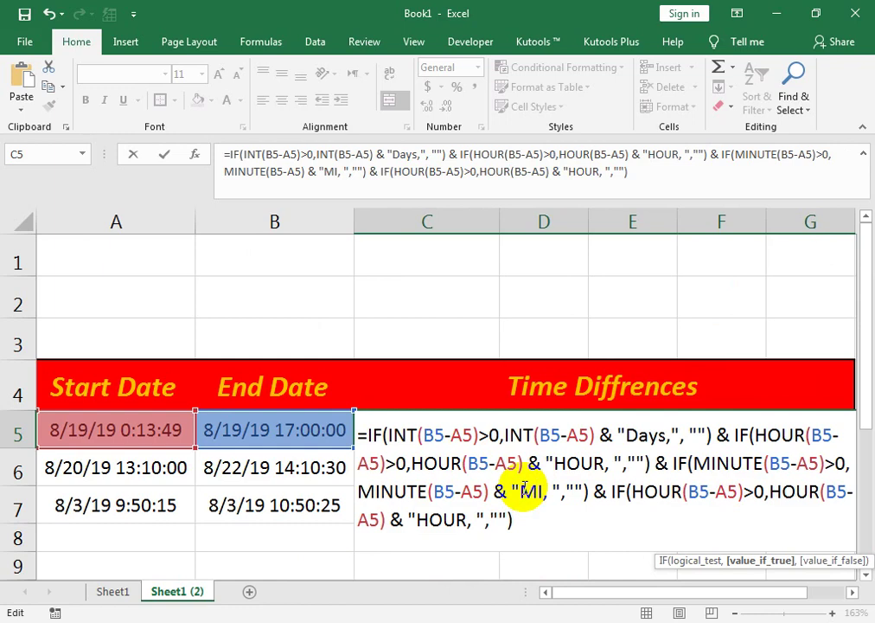
pyautogui.write('N')
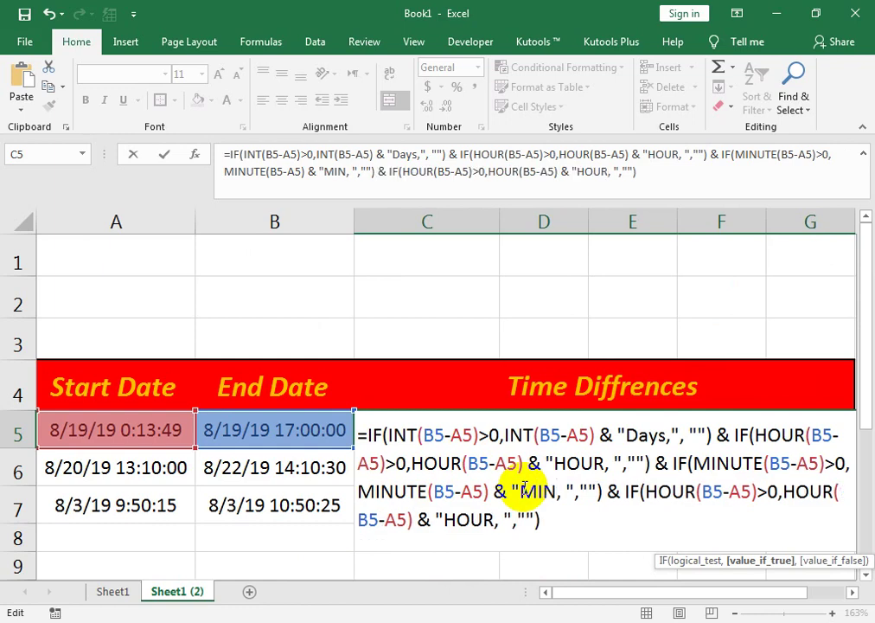
pyautogui.write('UTE')
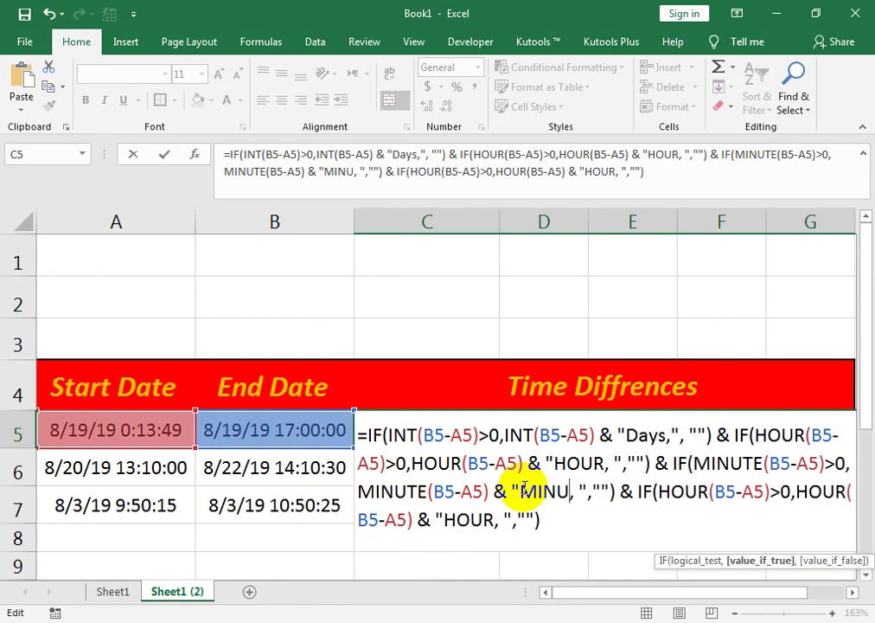
# Extend the minute text label to MINUTE AND, and replace HOUR with SECOND in the logical test of the last IF
pyautogui.write(' AND')
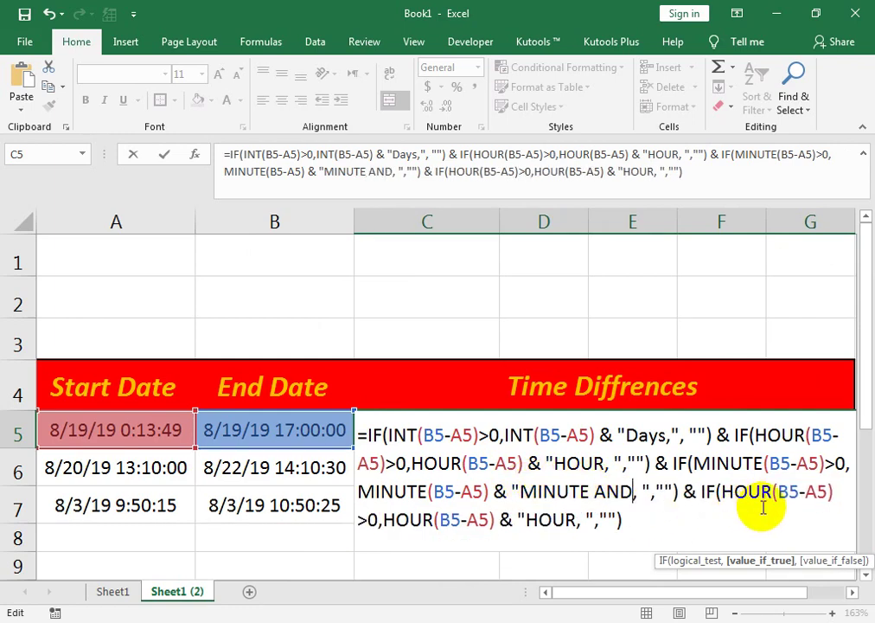
pyautogui.doubleClick(742, 491)
pyautogui.write('S')
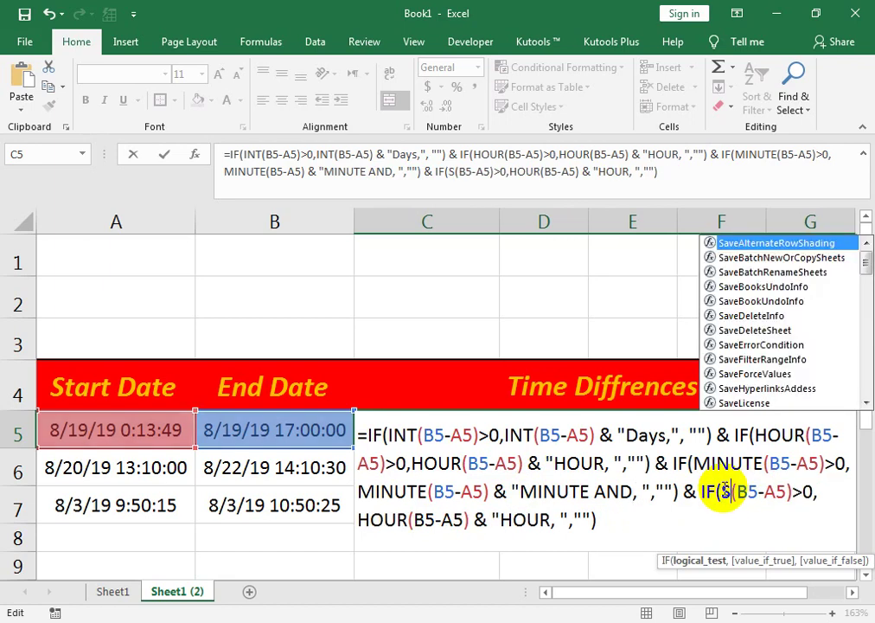
pyautogui.write('ECOND')
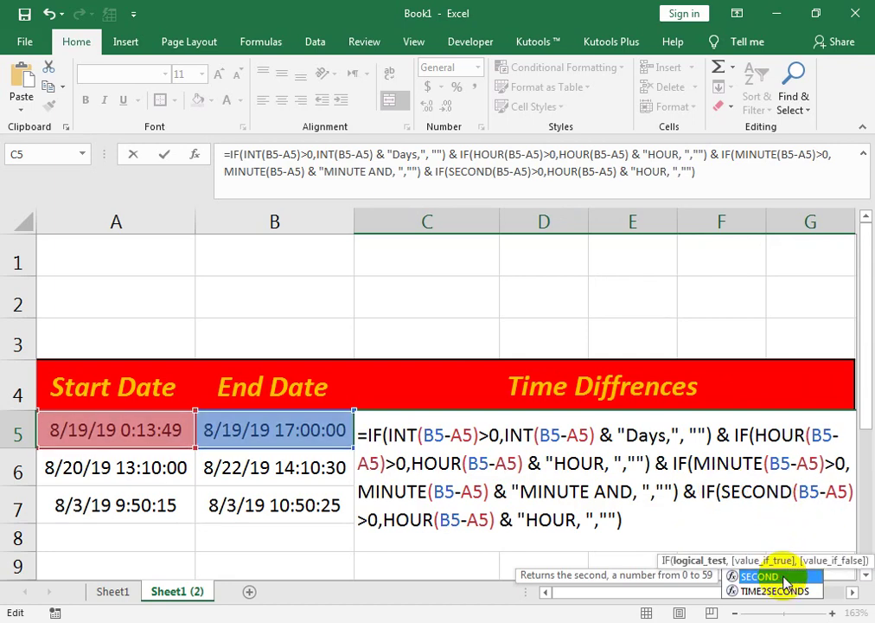
pyautogui.click(709, 518)
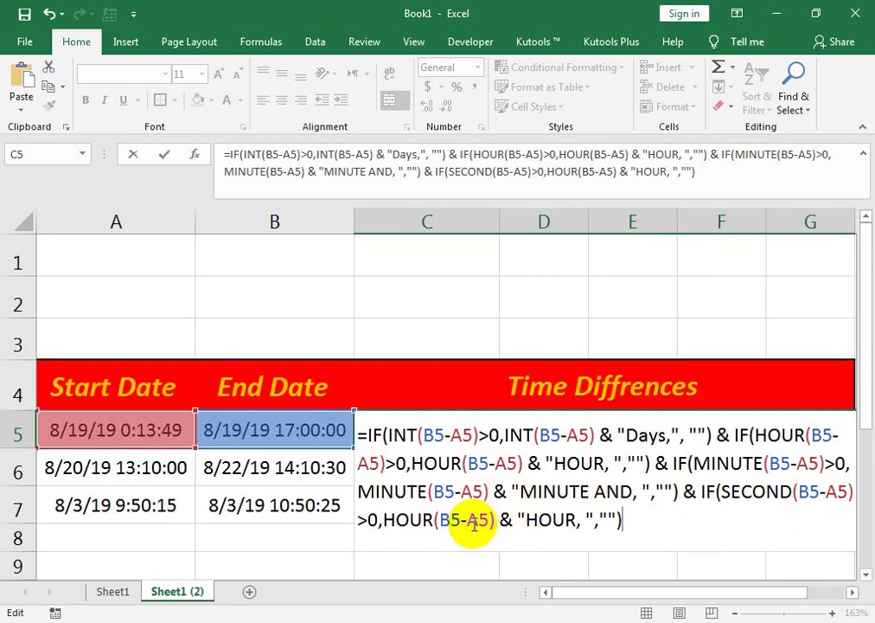
# Replace both the HOUR function and the HOUR text label with SECOND in the true value of the last IF
pyautogui.moveTo(432, 519); pyautogui.dragTo(381, 523)
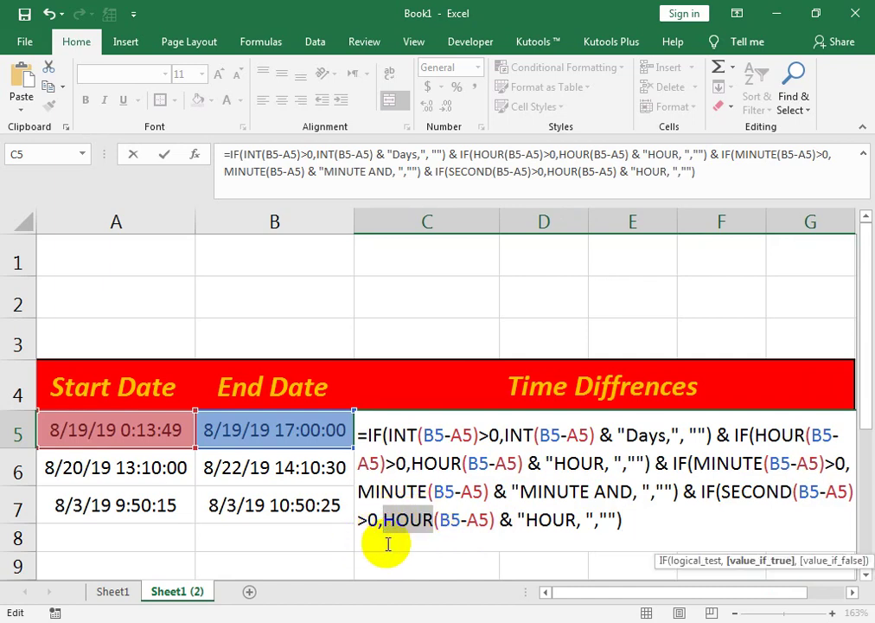
pyautogui.write('SECO')
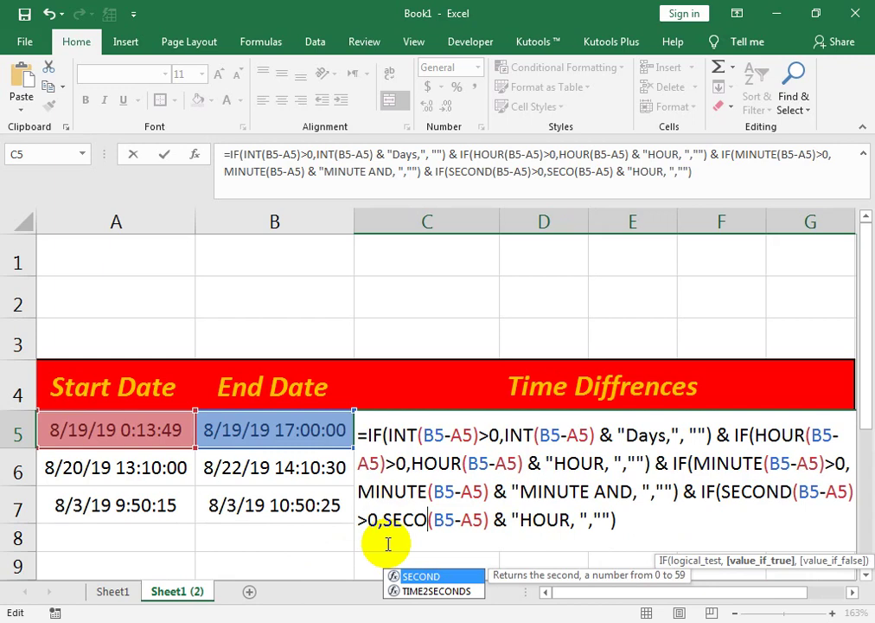
pyautogui.write('ND')
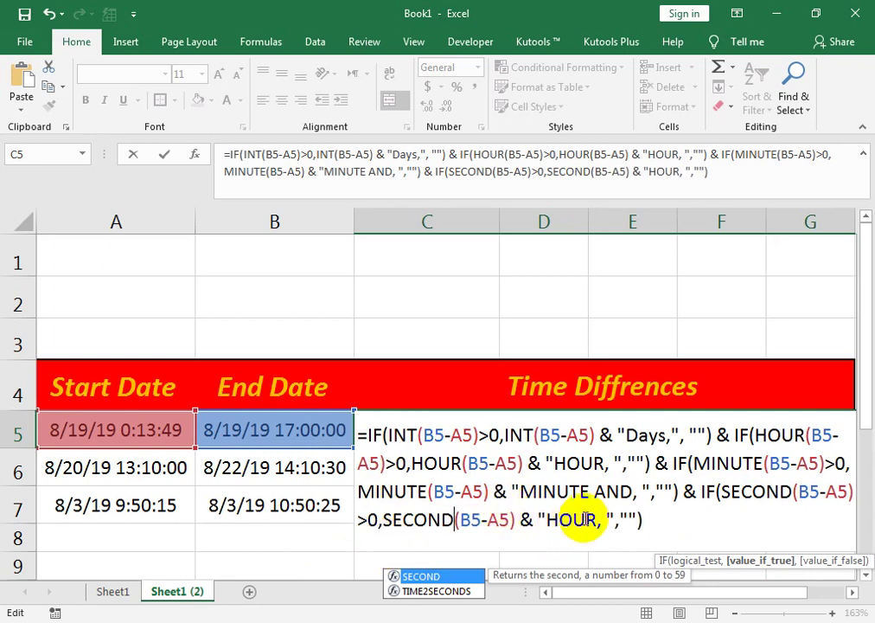
pyautogui.moveTo(596, 519); pyautogui.dragTo(547, 531)
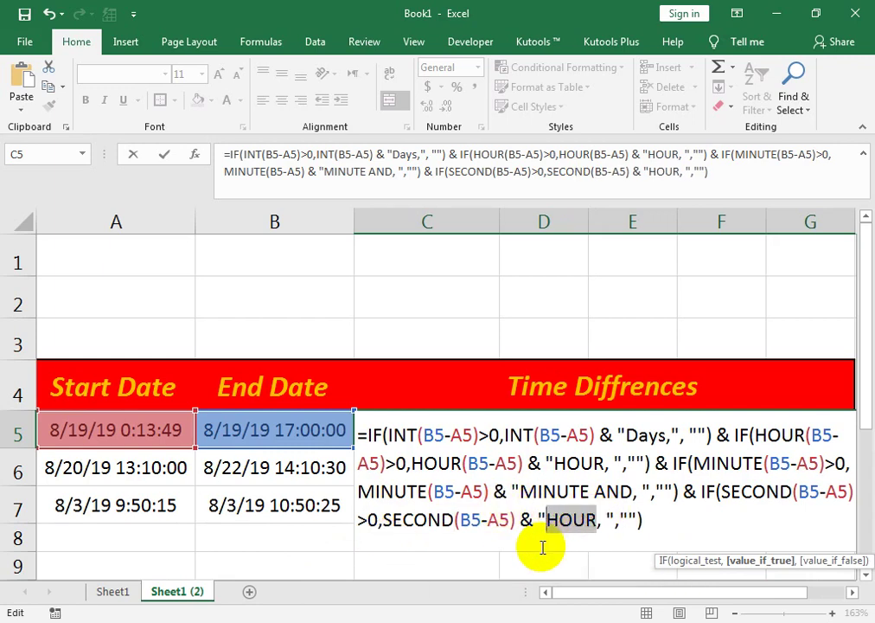
pyautogui.write('SECOND')
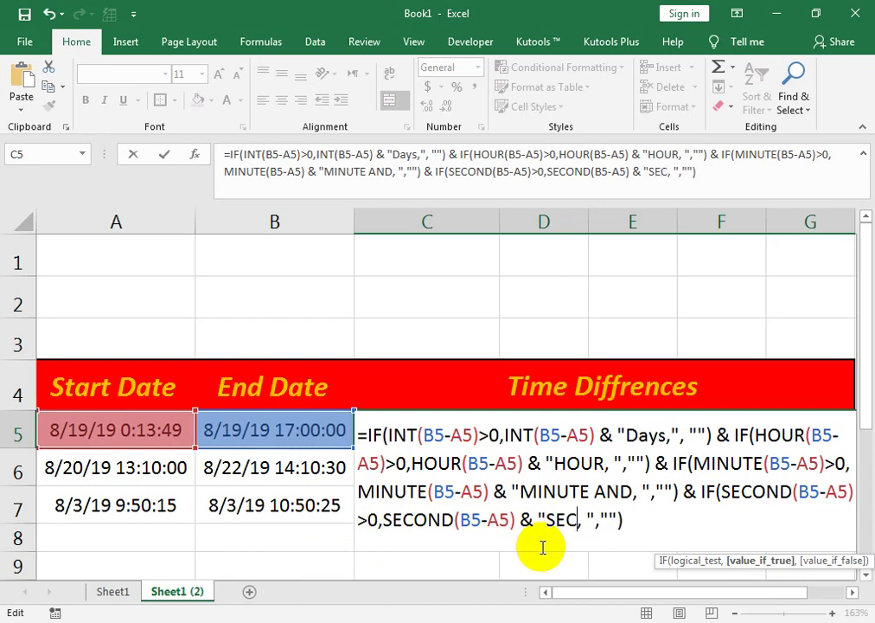
pyautogui.click(717, 519)
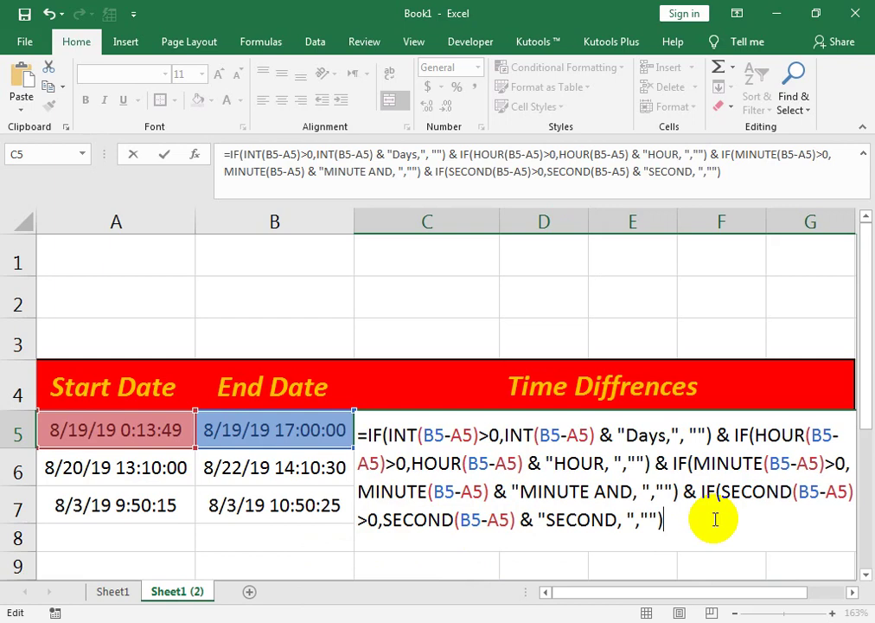
# Change the minute IF's text label in the C5 formula to "minutes and" in lowercase, keeping its comma
pyautogui.click(625, 519)
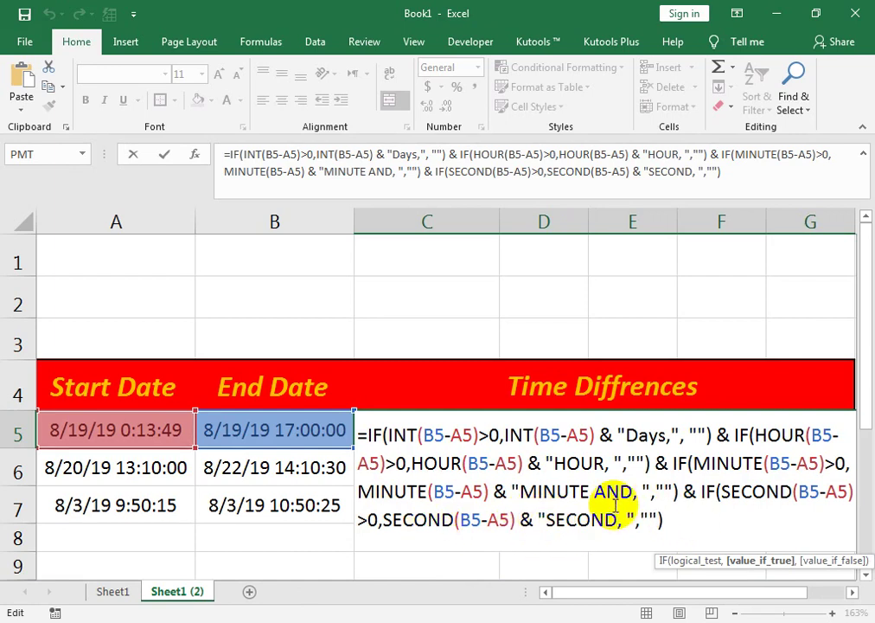
pyautogui.moveTo(632, 492); pyautogui.dragTo(524, 490)
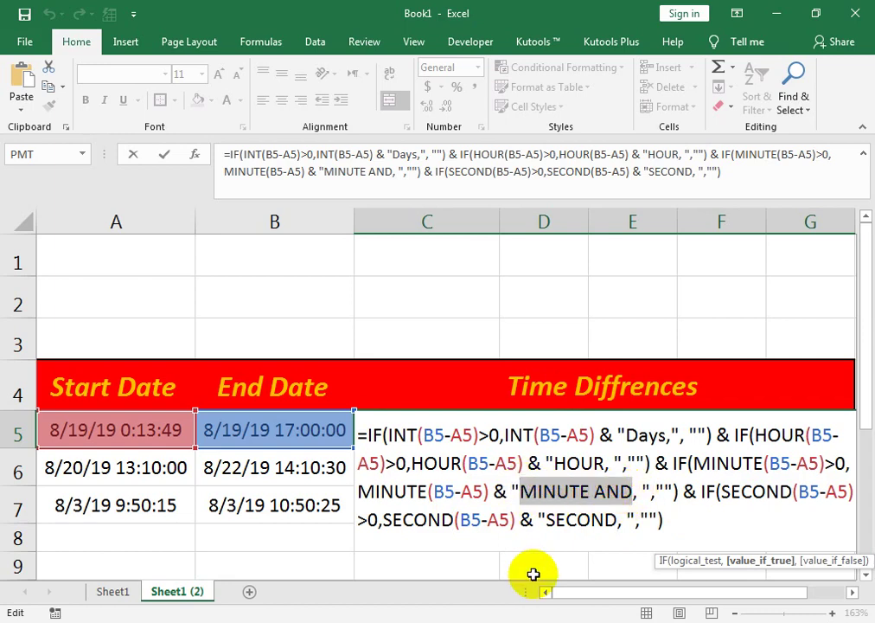
pyautogui.write('min')
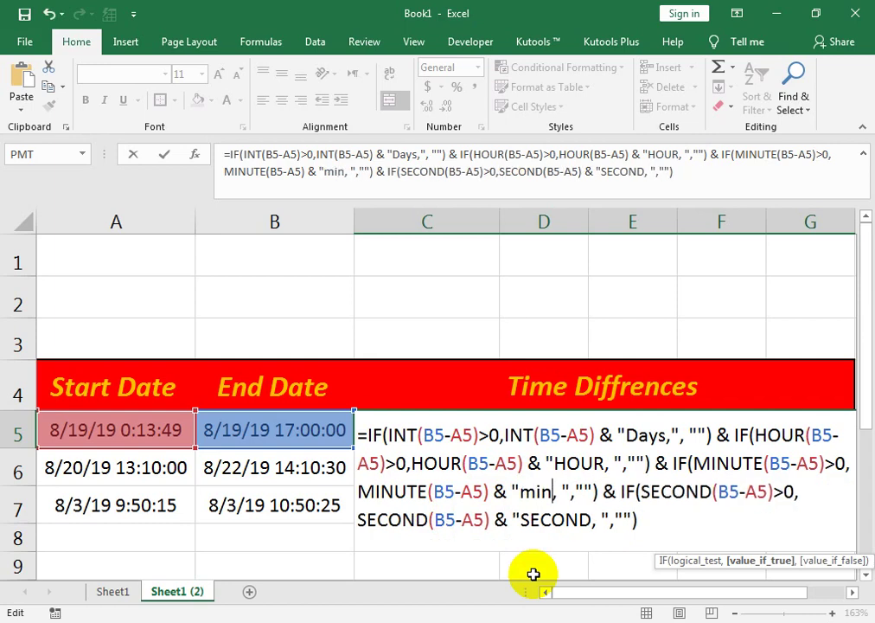
pyautogui.write('ute')
pyautogui.write('s')
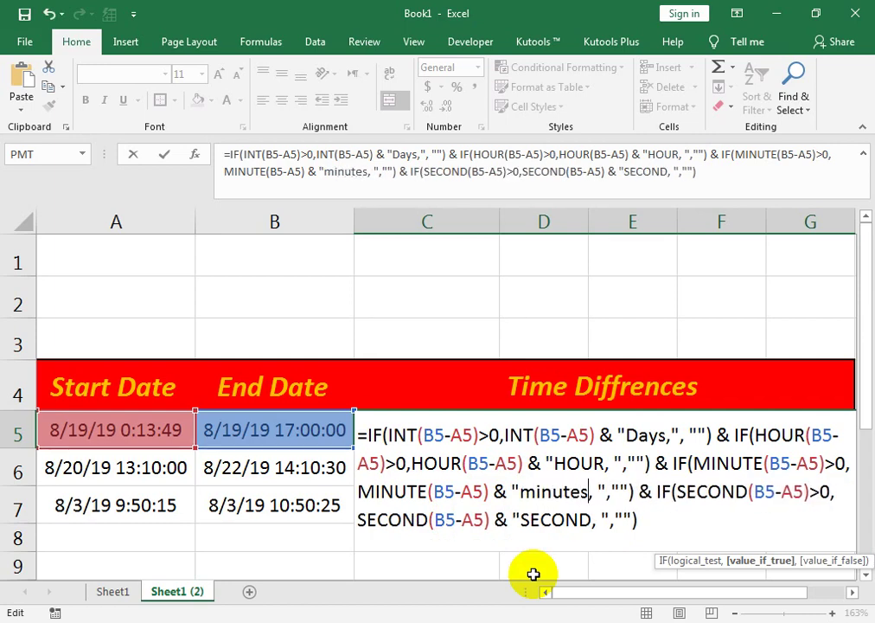
pyautogui.write(' an')
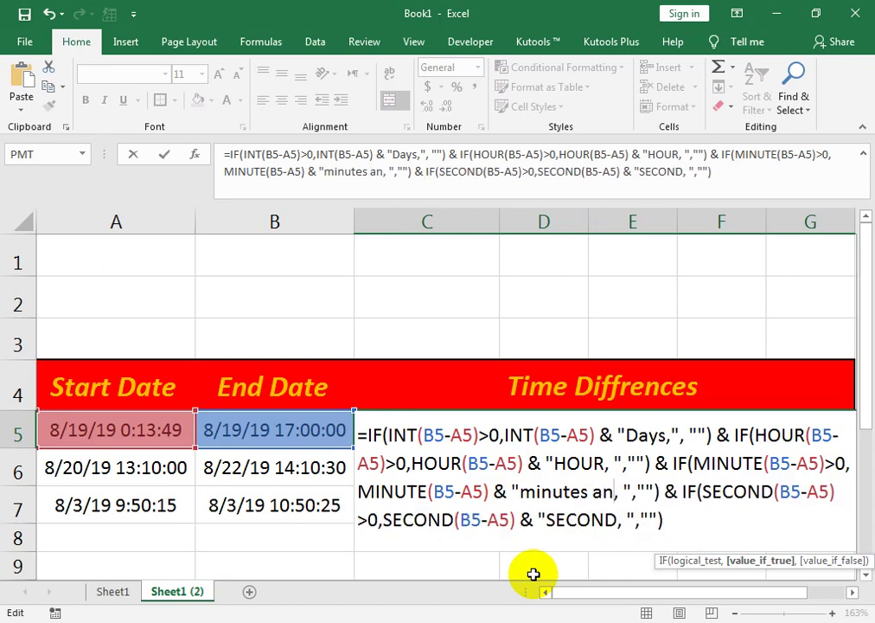
pyautogui.write('d')
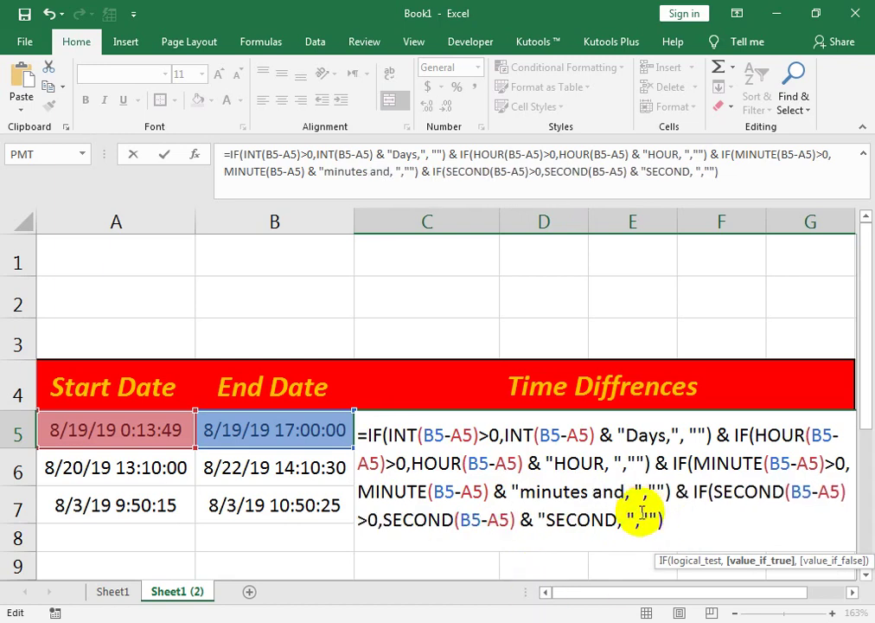
# Change the last IF's text label to lowercase "seconds" and enter the formula in C5
pyautogui.moveTo(616, 520); pyautogui.dragTo(558, 521)
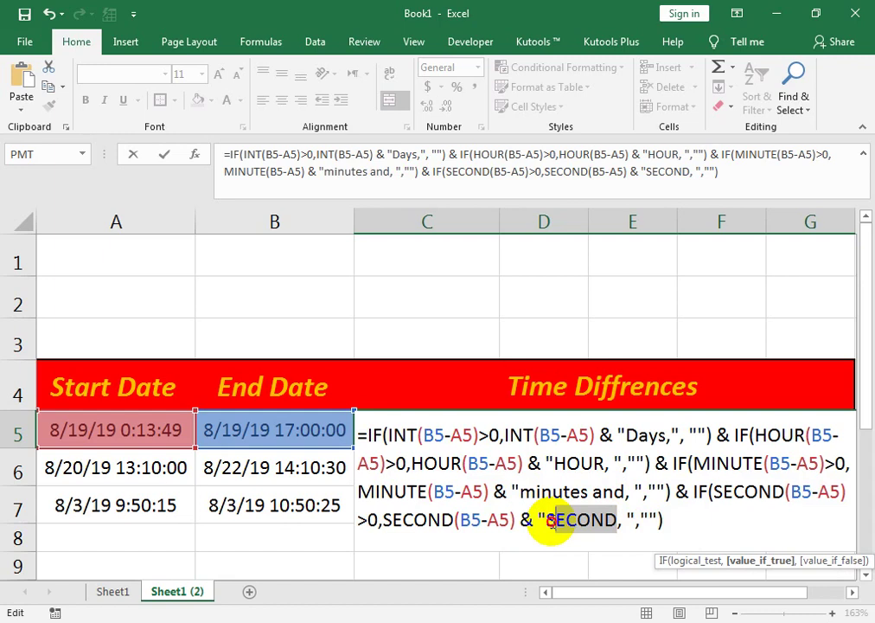
pyautogui.write('seconds')
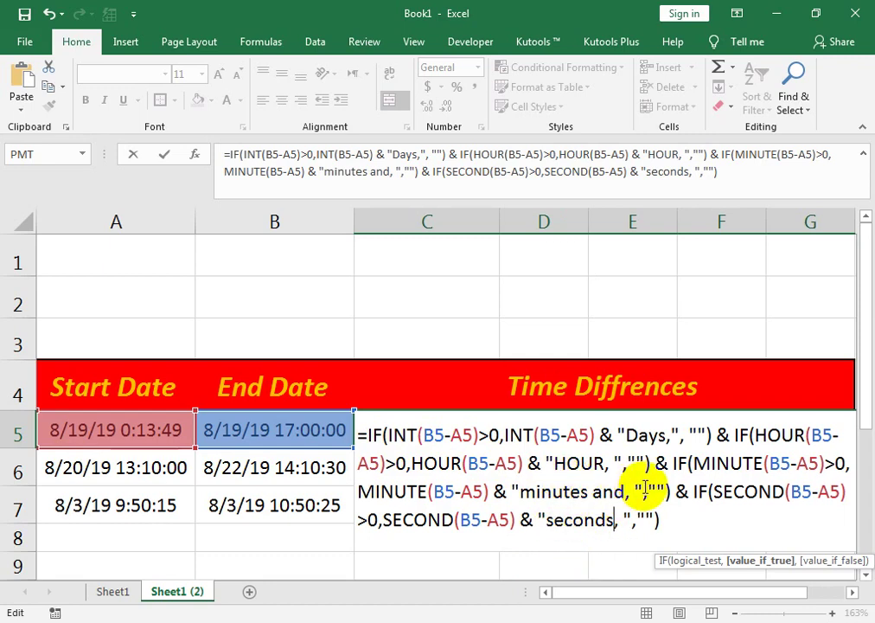
pyautogui.press('Return')
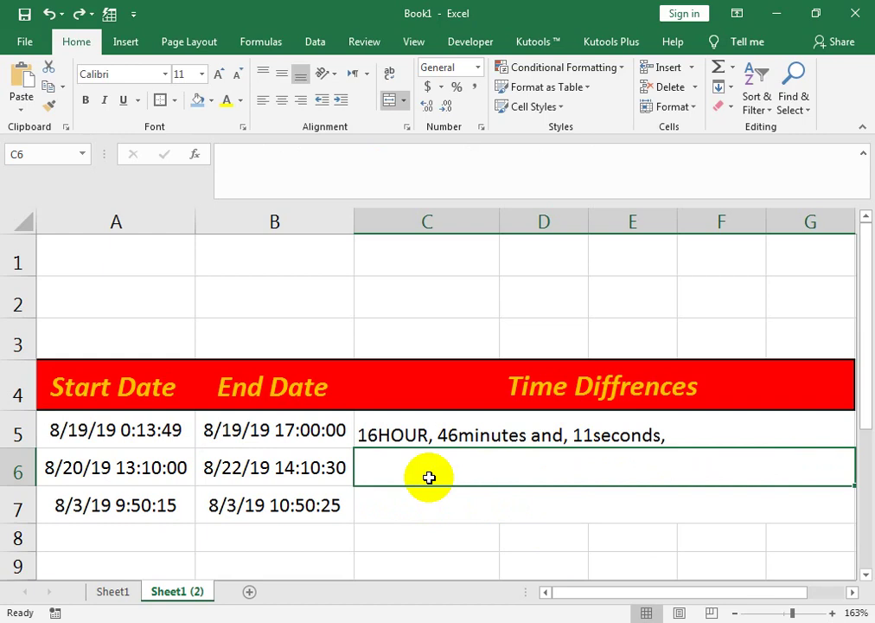
# Change the hour text label in the C5 formula to lowercase "hour" with a leading space
pyautogui.click(384, 439)
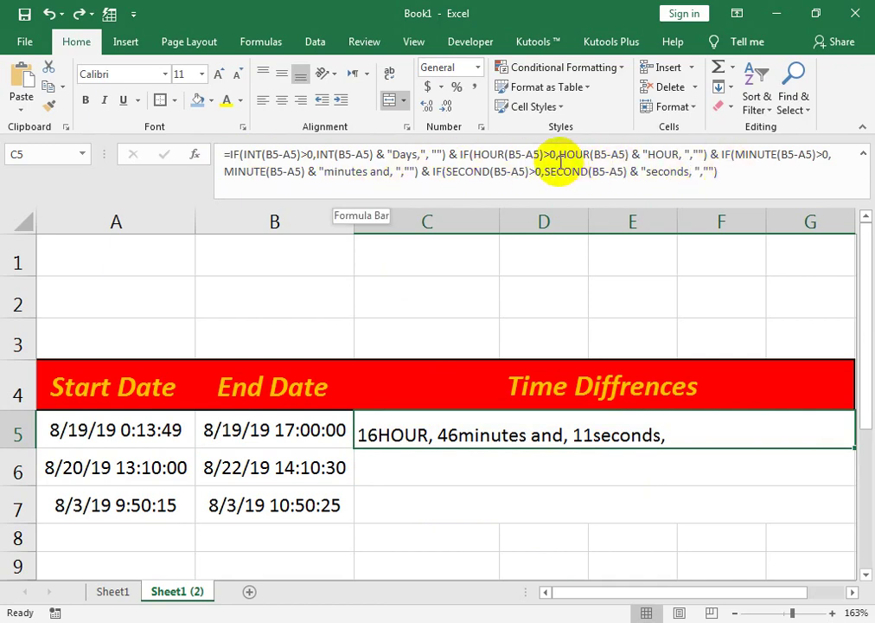
pyautogui.click(650, 154)
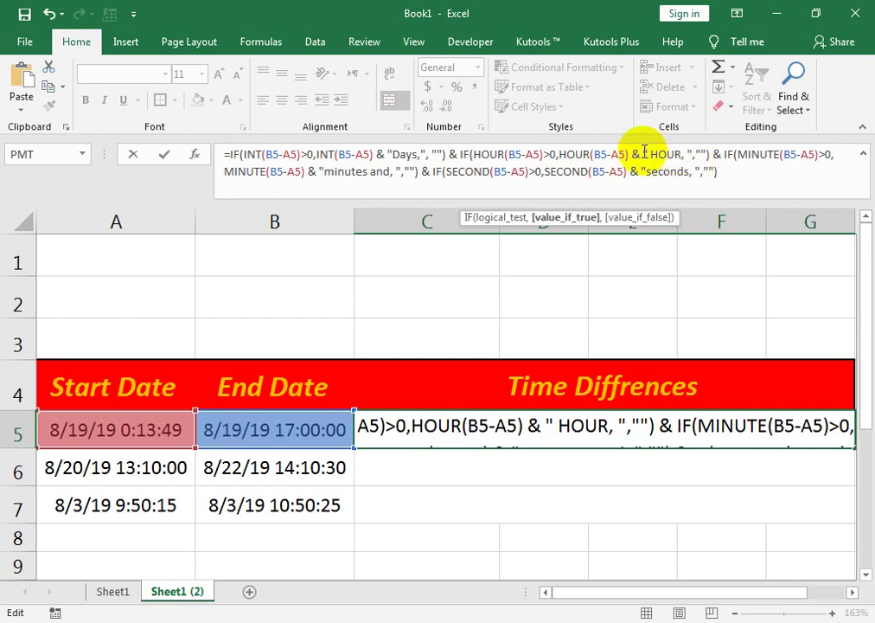
pyautogui.doubleClick(663, 154)
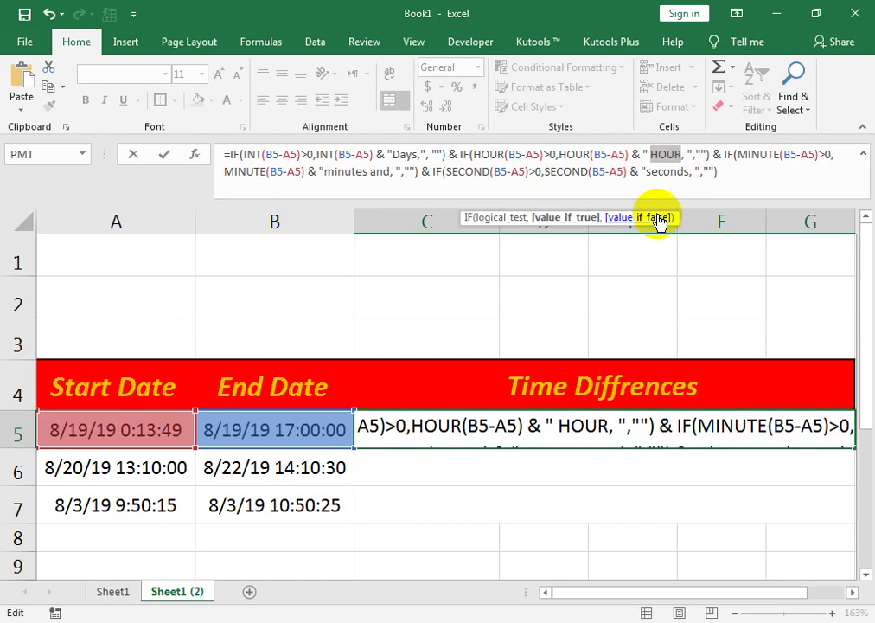
pyautogui.write('hour')
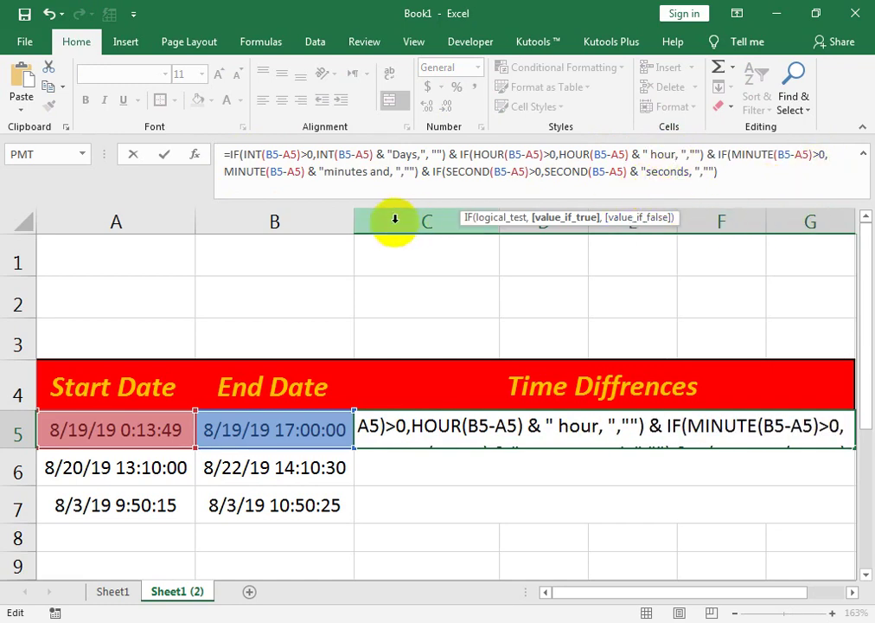
# Add a leading space to the "minutes and" and "seconds" labels and enter the formula
pyautogui.click(332, 175)
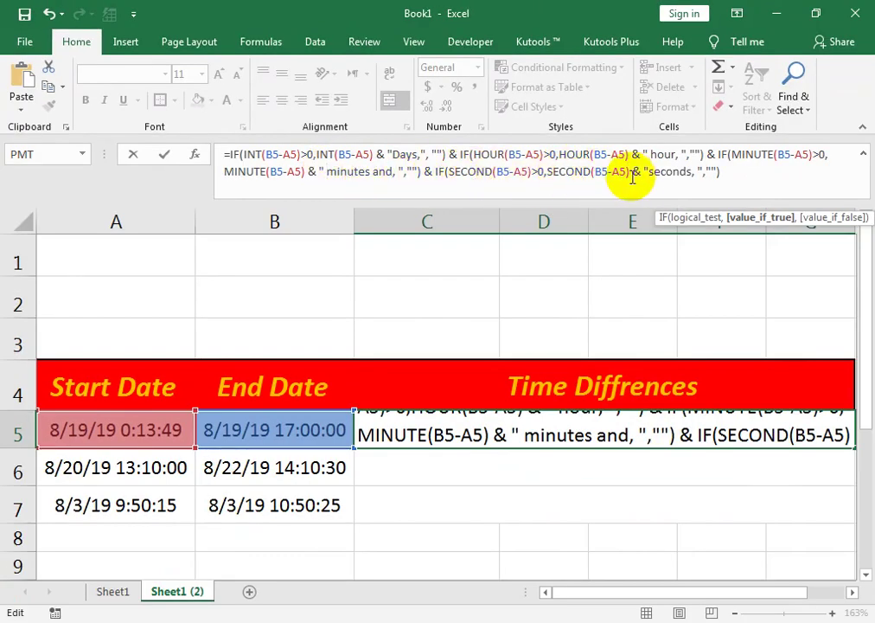
pyautogui.click(649, 170)
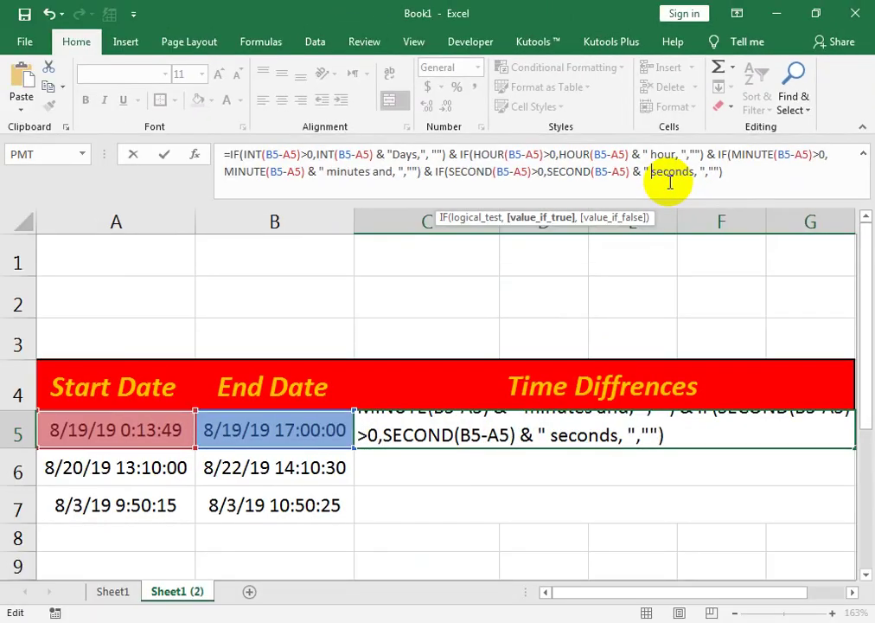
pyautogui.press('Return')
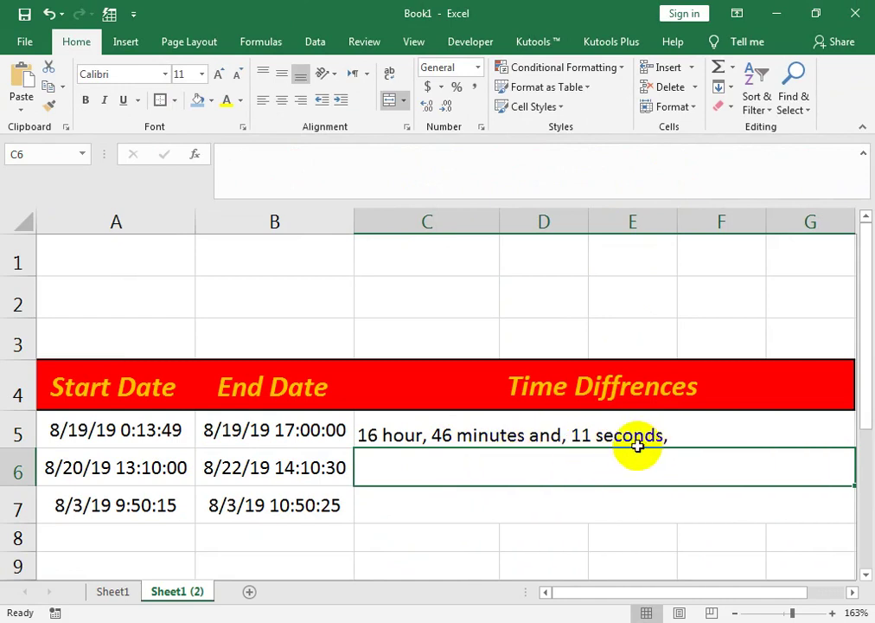
# Remove the trailing comma and space from the "seconds" label in the C5 formula and enter it
pyautogui.click(579, 435)
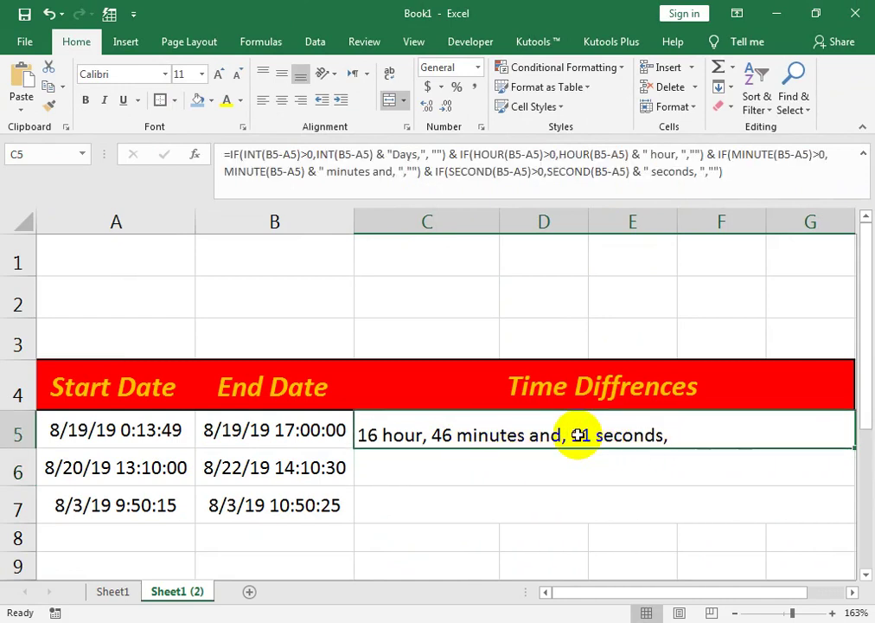
pyautogui.press('Return')
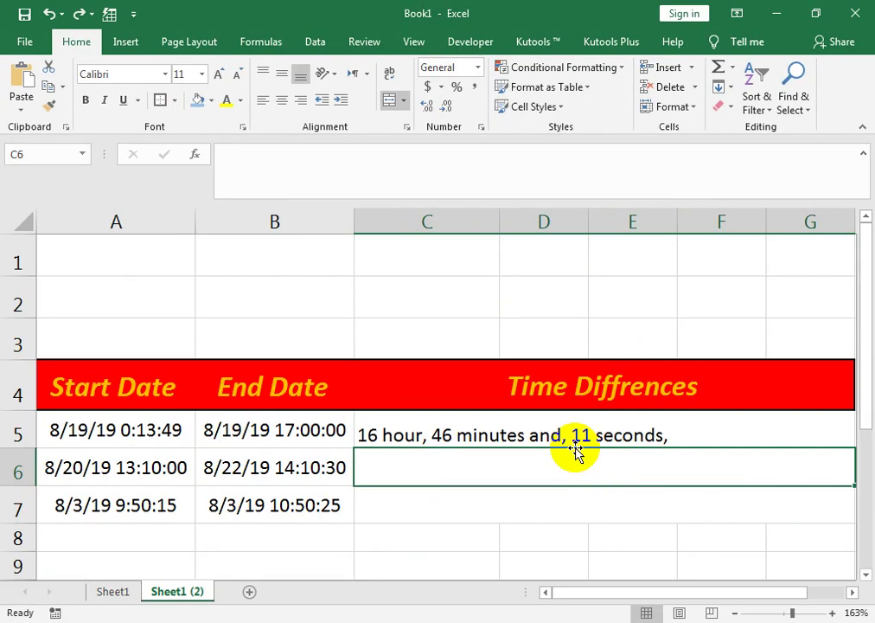
pyautogui.click(689, 437)
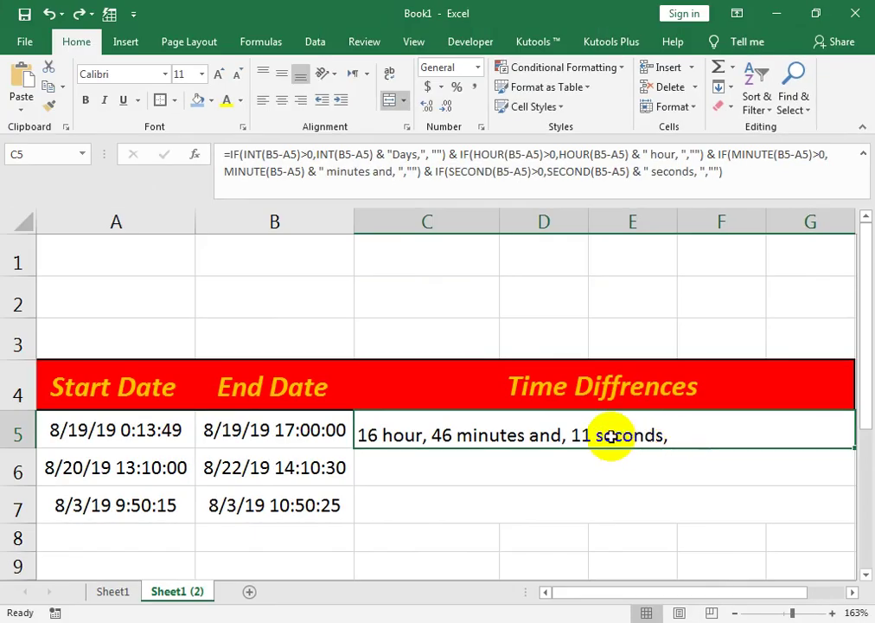
pyautogui.doubleClick(595, 435)
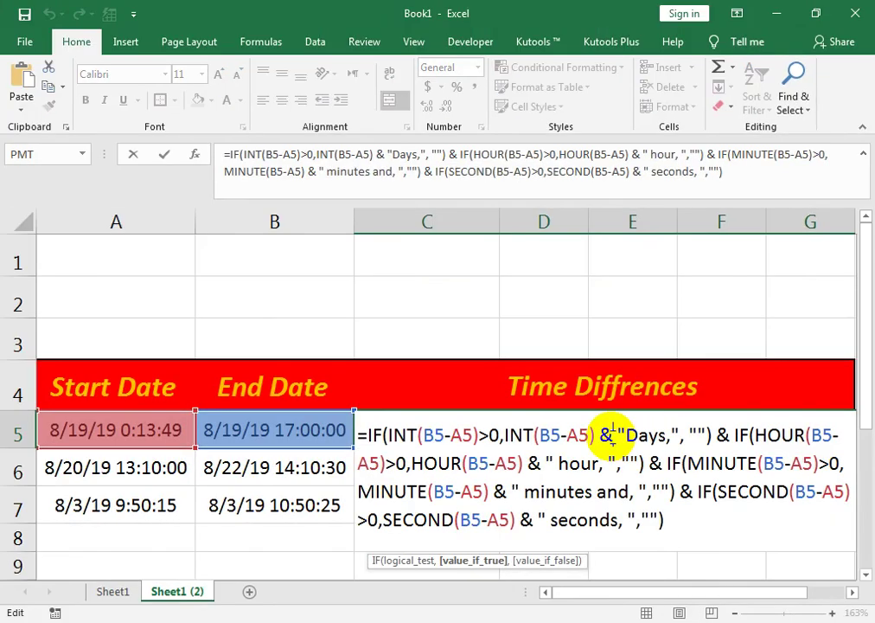
pyautogui.click(625, 521)
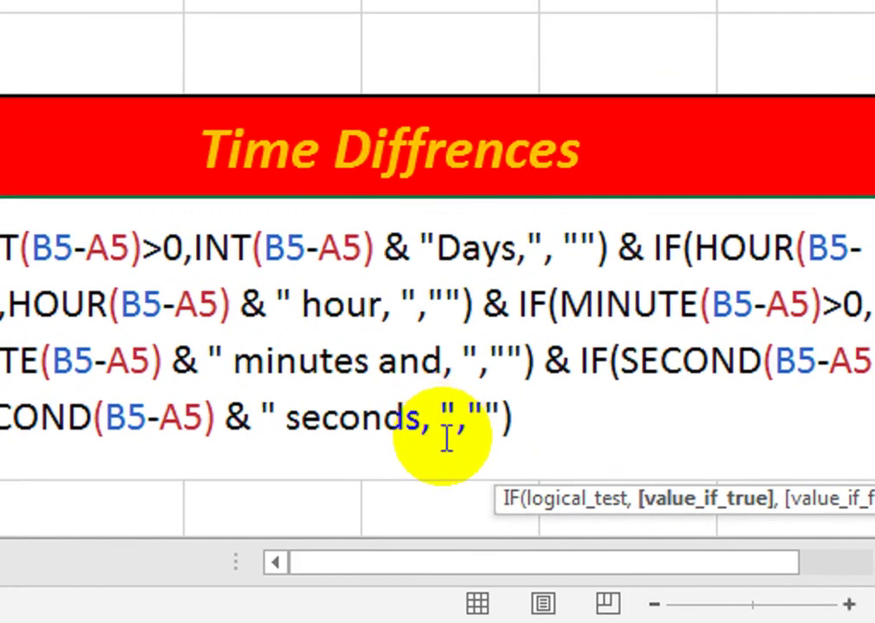
pyautogui.press('BackSpace')
pyautogui.press('BackSpace')
pyautogui.press('BackSpace')
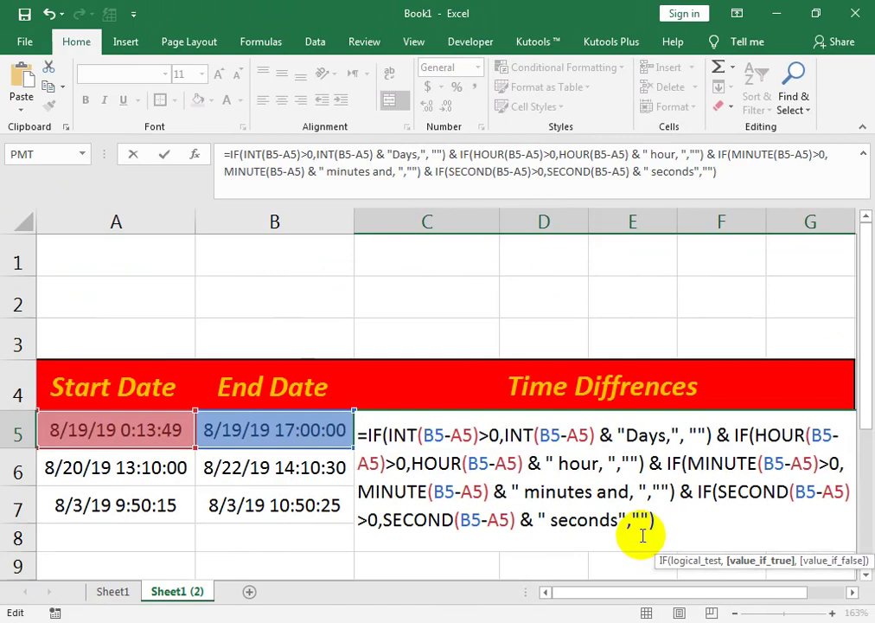
pyautogui.press('Return')
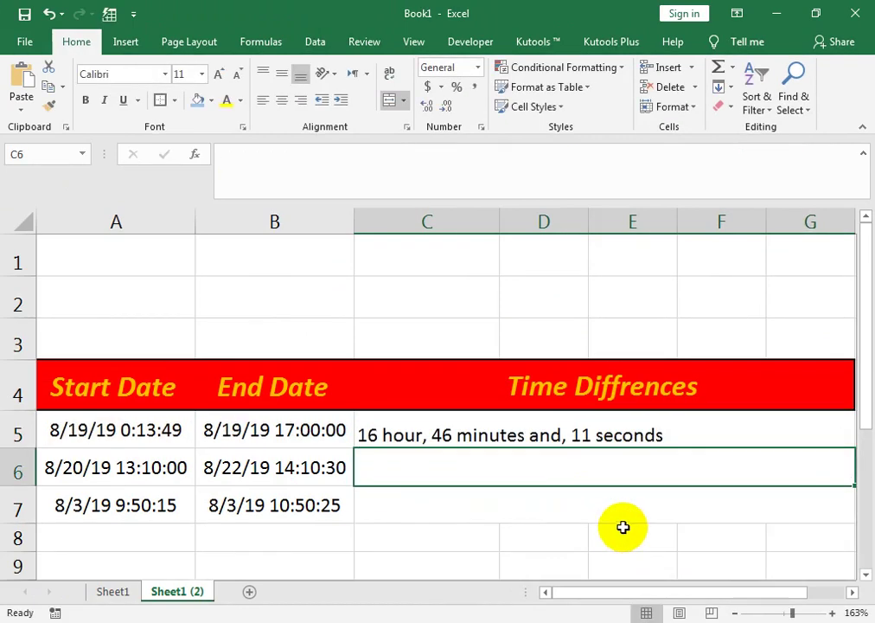
# Center the result in merged cell C5 horizontally
pyautogui.click(602, 426)
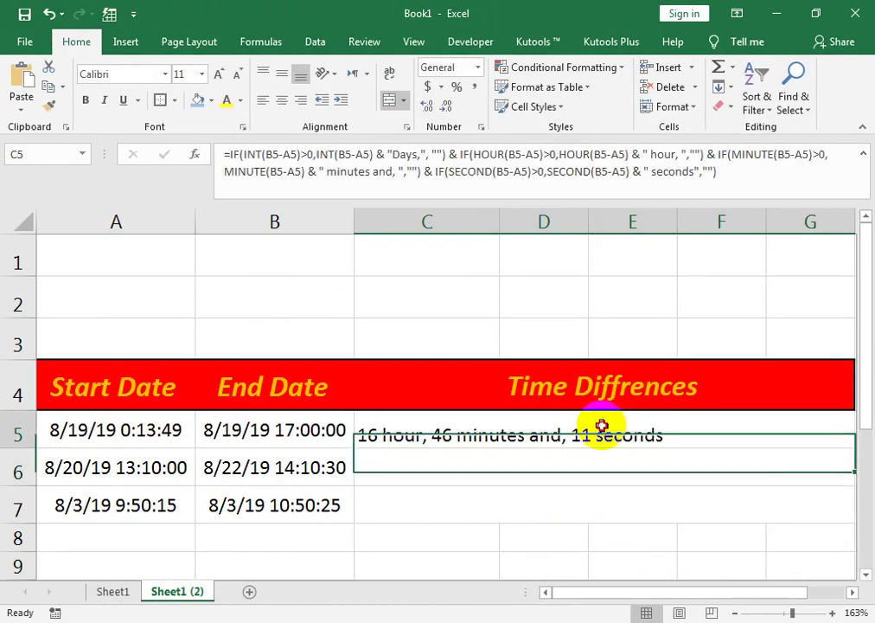
pyautogui.click(283, 101)
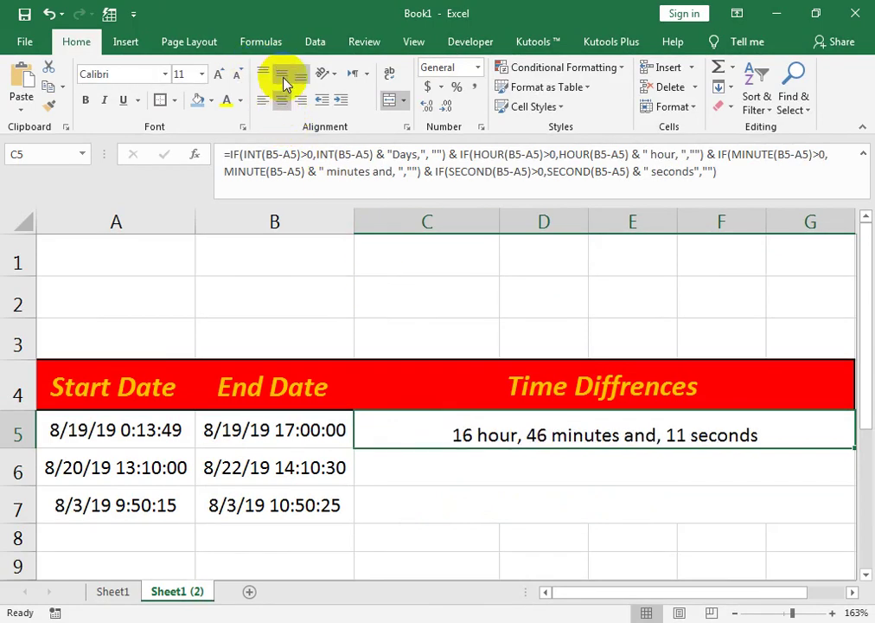
# Format the time difference result in C5 as 14 pt Adobe Myungjo Std M, bold and italic
pyautogui.click(221, 76)
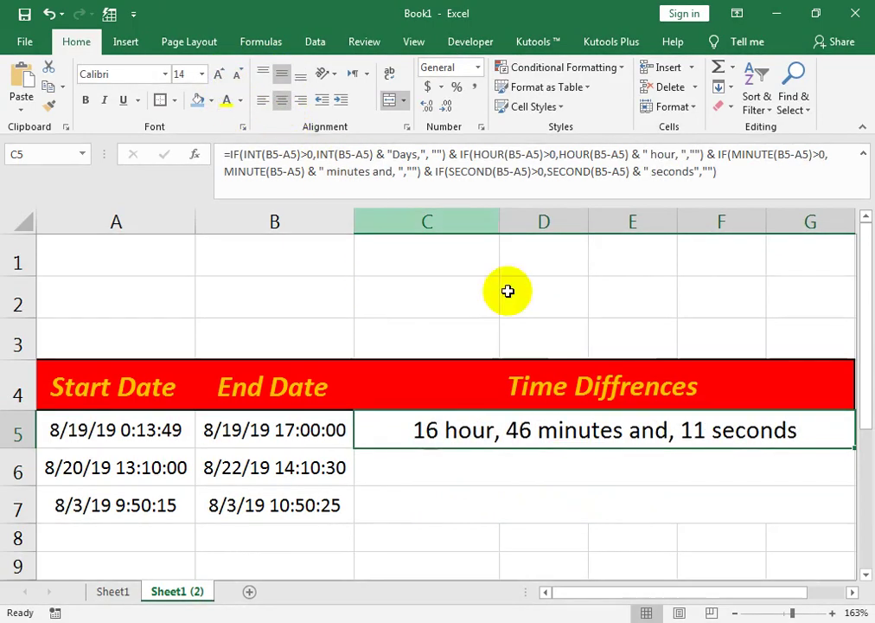
pyautogui.click(103, 101)
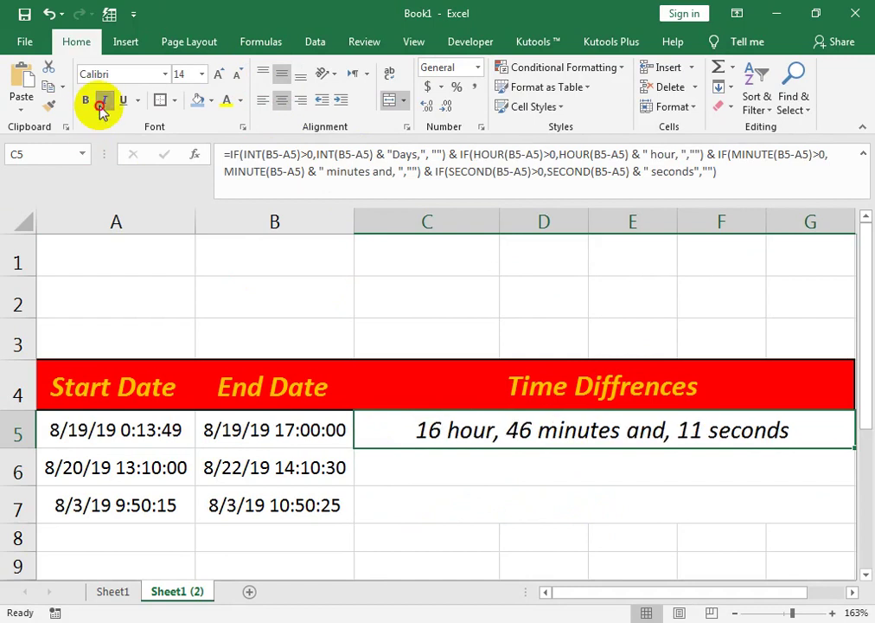
pyautogui.click(101, 102)
pyautogui.click(163, 74)
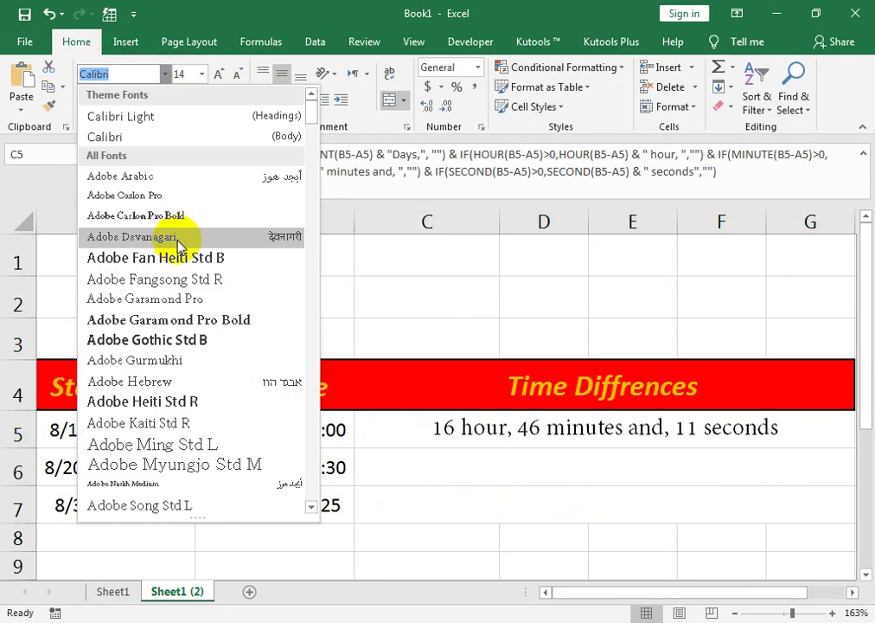
pyautogui.click(171, 469)
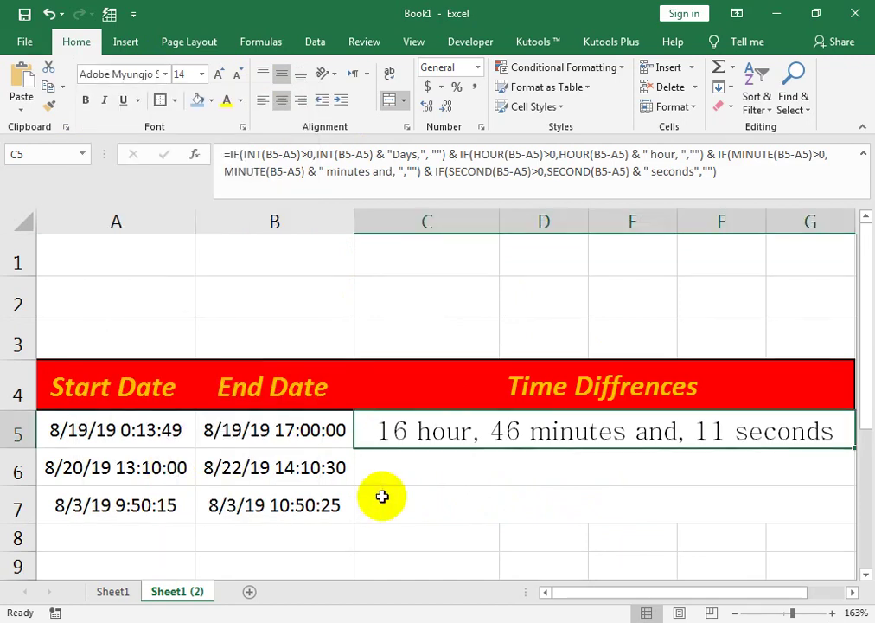
pyautogui.click(100, 102)
pyautogui.click(88, 102)
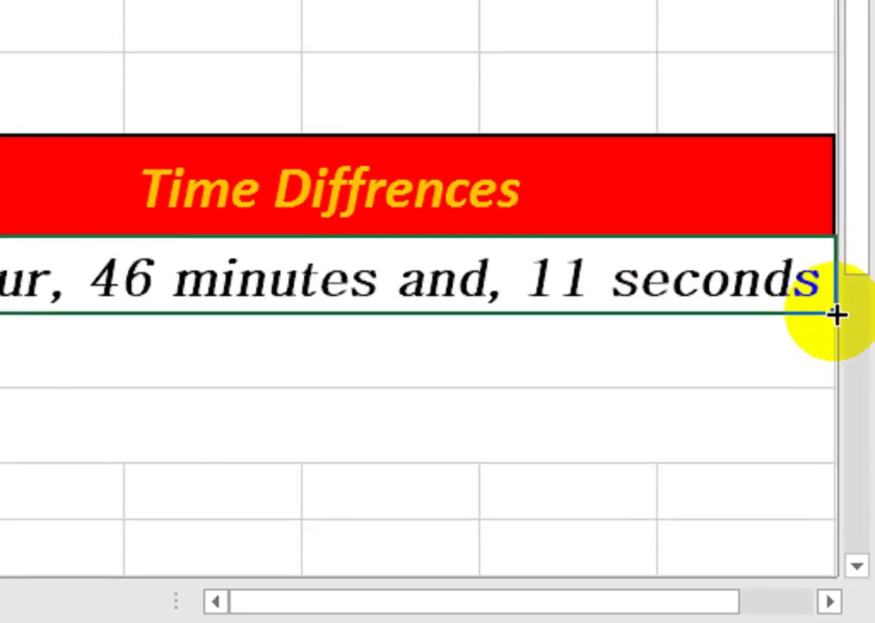
# Fill the time difference formula from C5 down to C7
pyautogui.moveTo(837, 313); pyautogui.dragTo(719, 456)
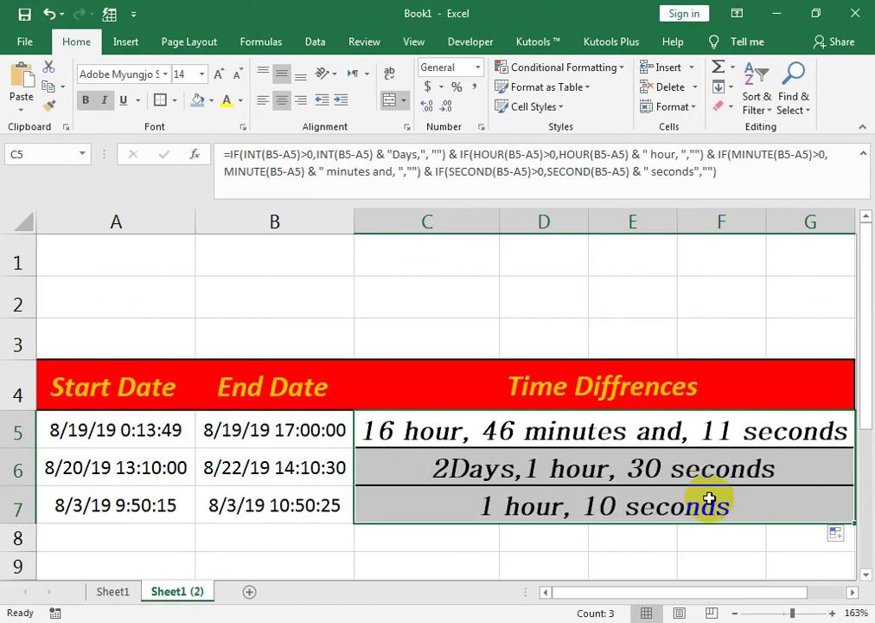
pyautogui.click(504, 502)
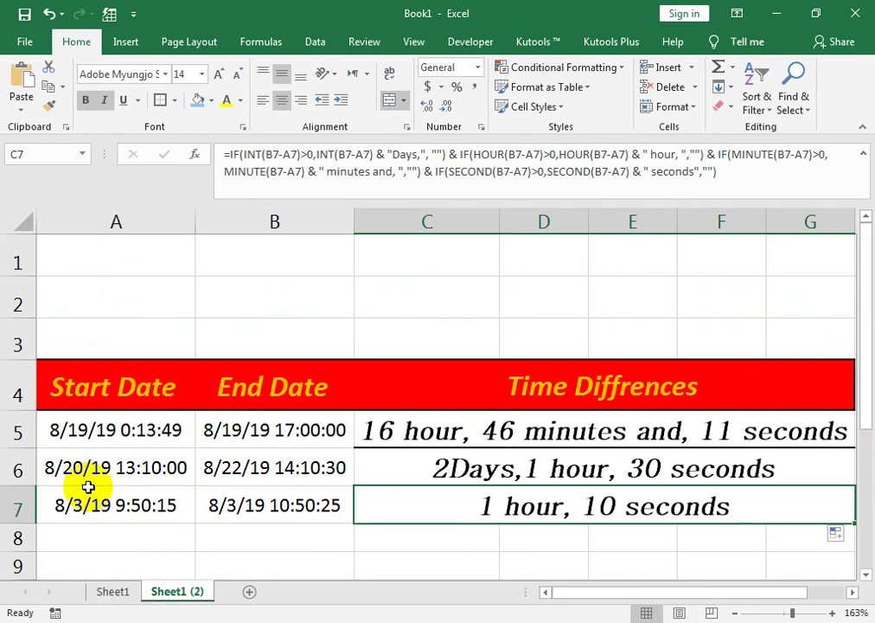
pyautogui.doubleClick(391, 432)
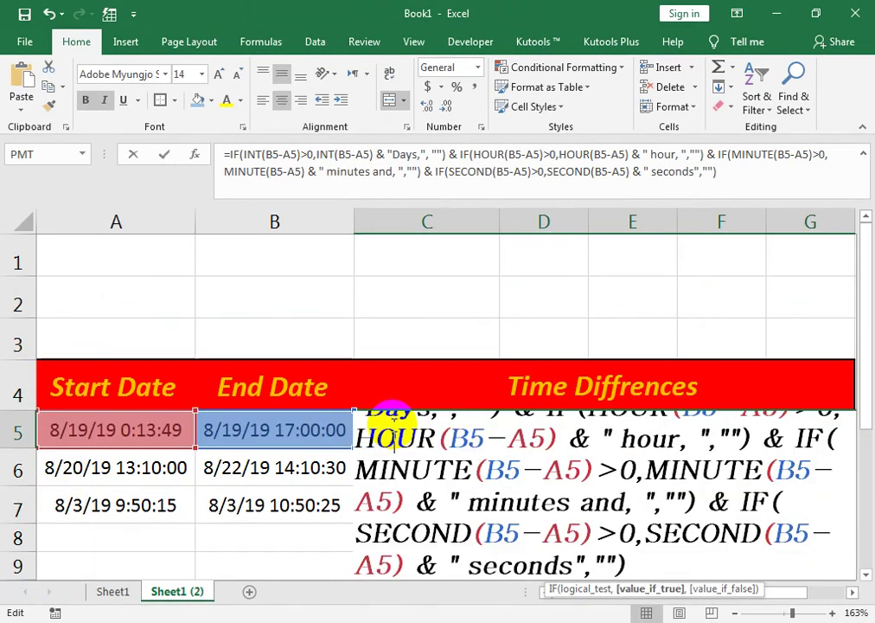
# Add a leading space to the "Days," label in the C6 formula, and refill C6 and C7 from C5
pyautogui.click(423, 453)
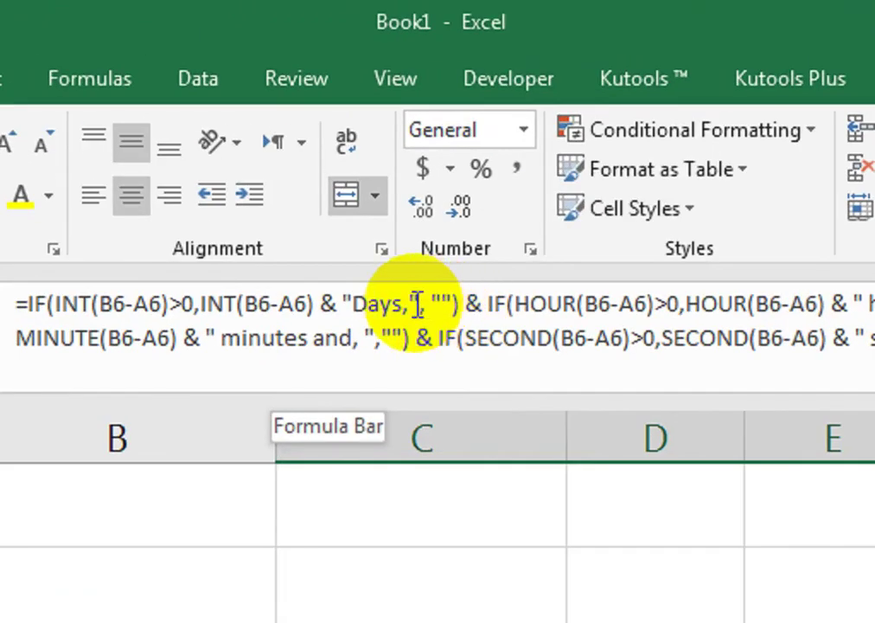
pyautogui.click(355, 304)
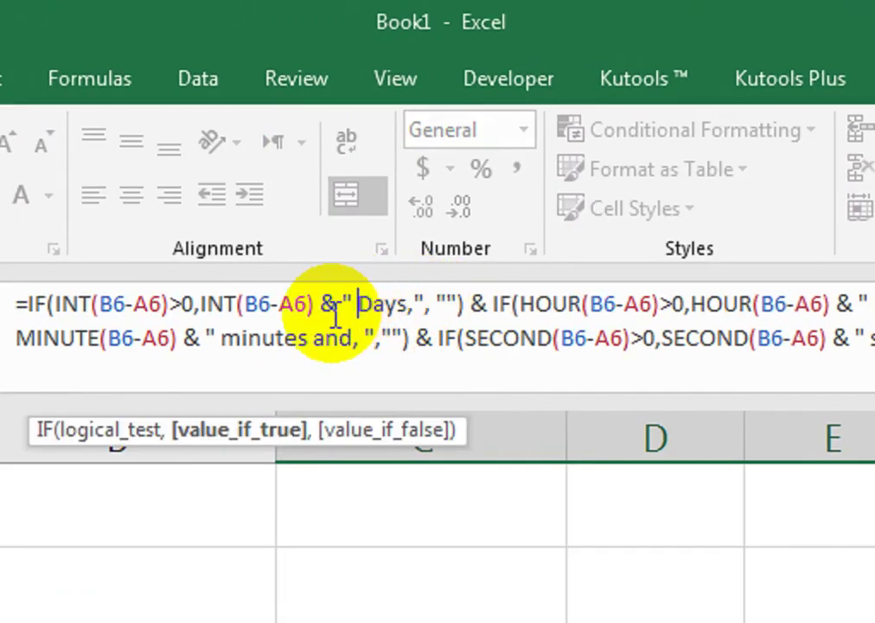
pyautogui.press('Return')
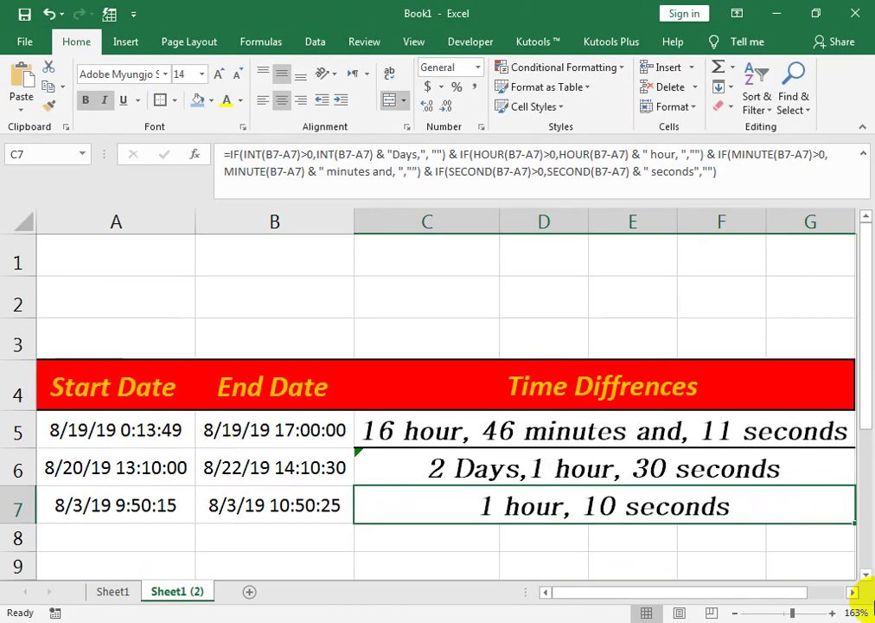
pyautogui.click(816, 433)
pyautogui.moveTo(855, 446); pyautogui.dragTo(852, 509)
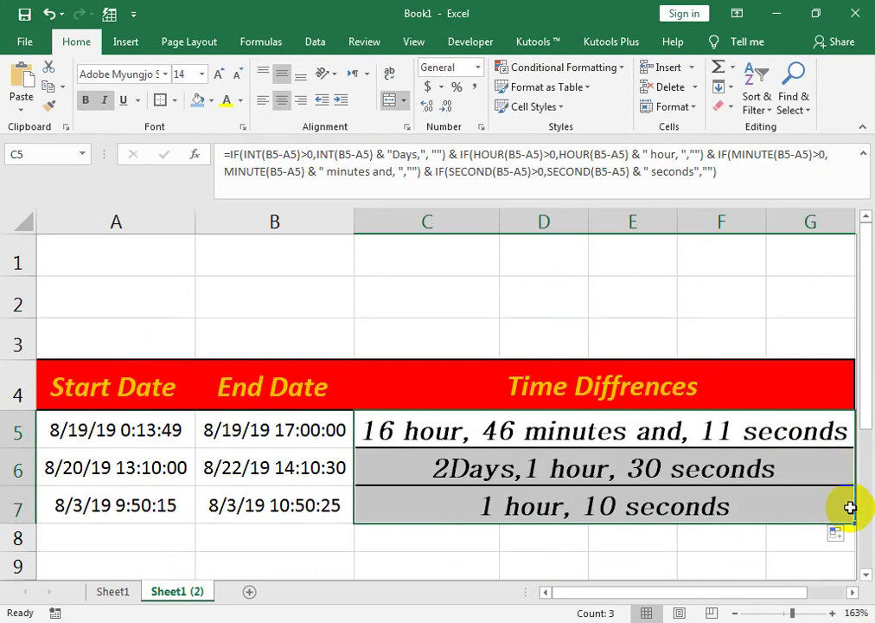
# Add a leading space to the "Days," label in the C5 formula and fill it down to C7
pyautogui.click(748, 433)
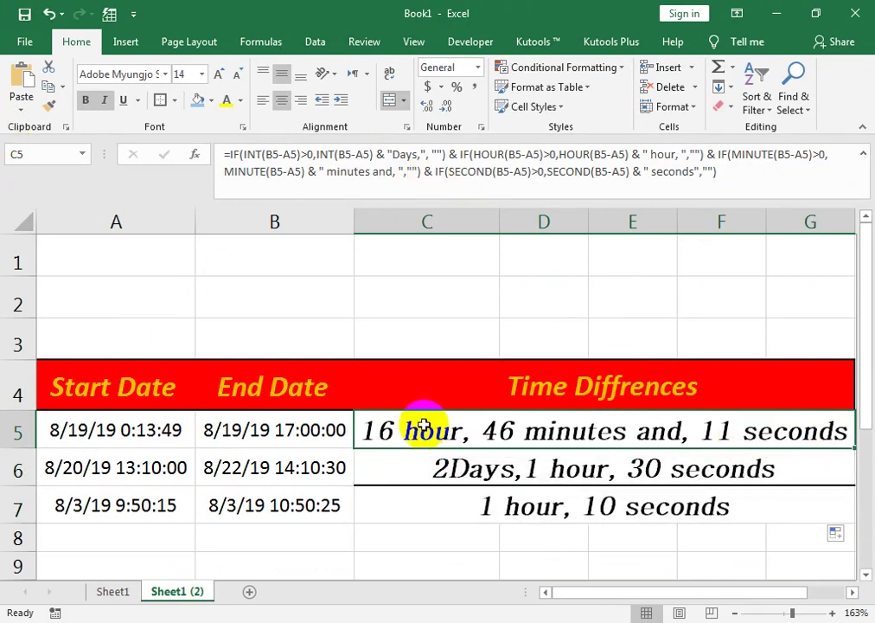
pyautogui.click(397, 154)
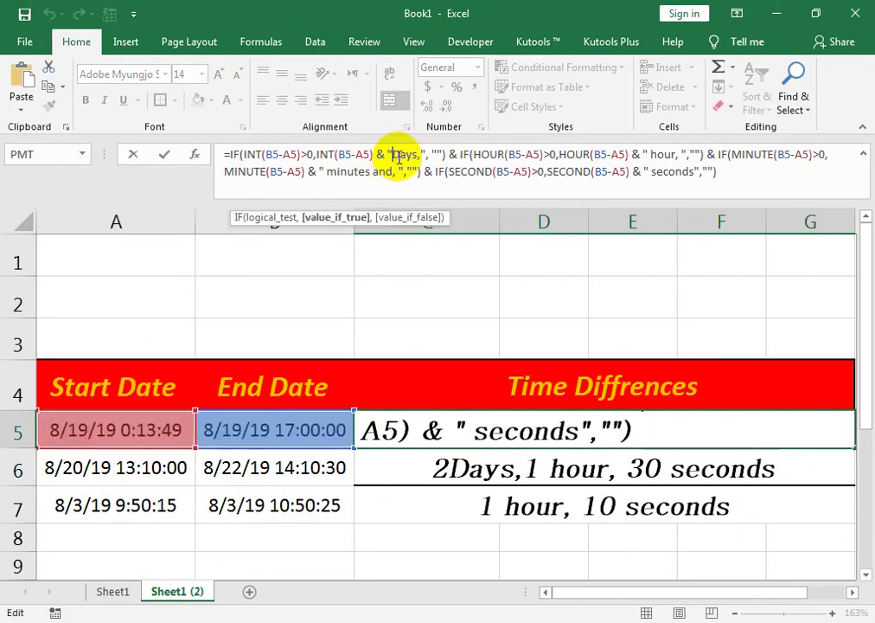
pyautogui.press('Return')
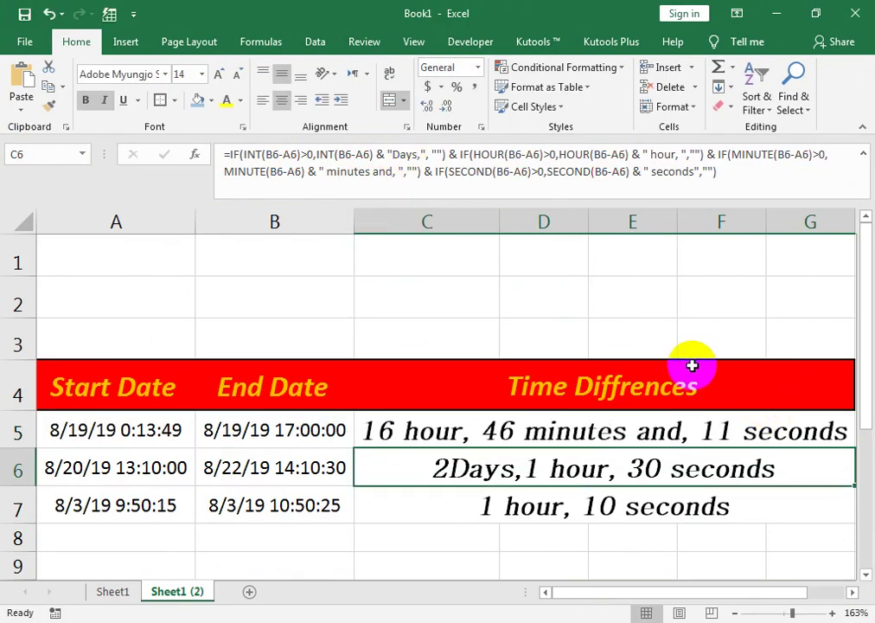
pyautogui.click(742, 431)
pyautogui.moveTo(854, 447); pyautogui.dragTo(843, 517)
pyautogui.click(489, 505)
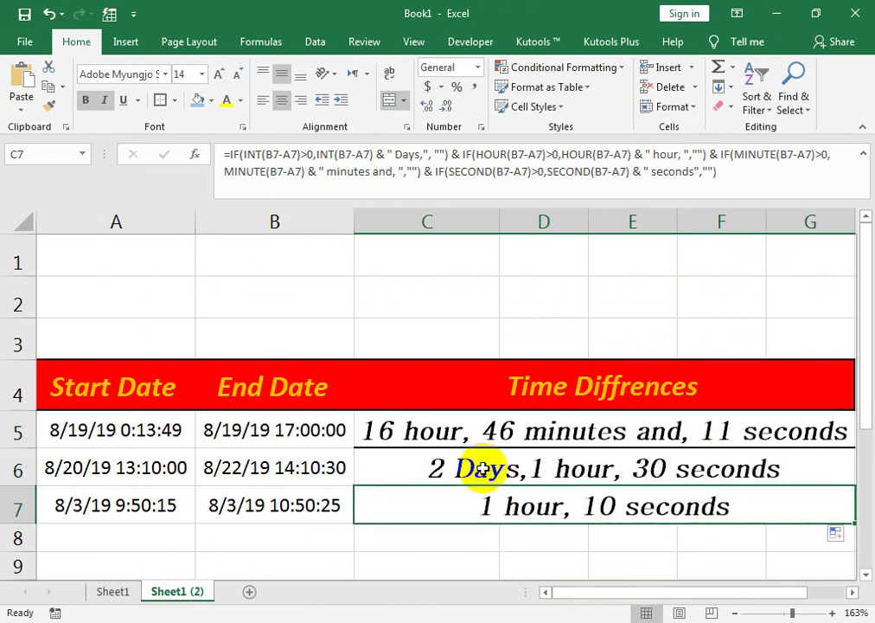
pyautogui.click(513, 437)
# Apply All Borders to the data rows in A5:G7
pyautogui.moveTo(130, 427); pyautogui.dragTo(718, 509)
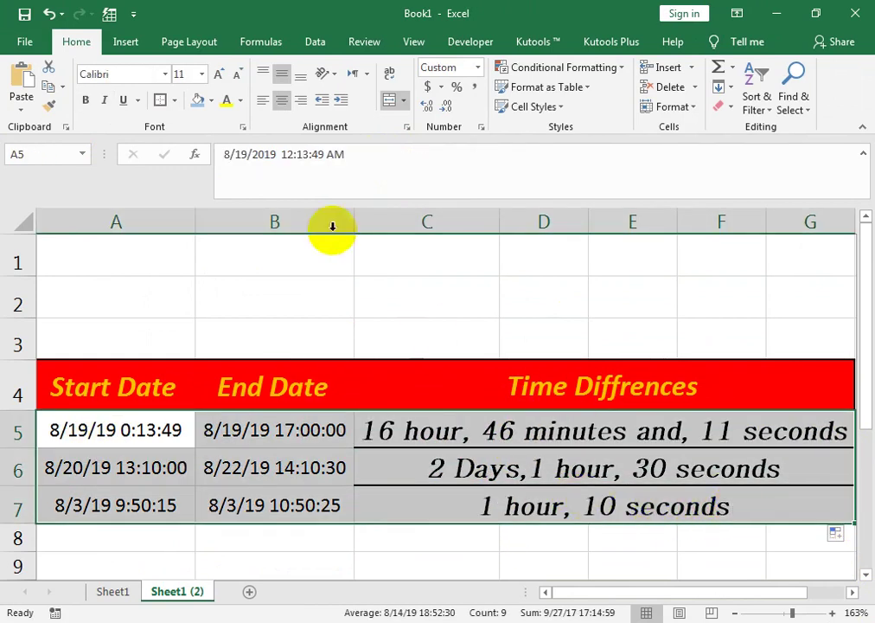
pyautogui.click(176, 106)
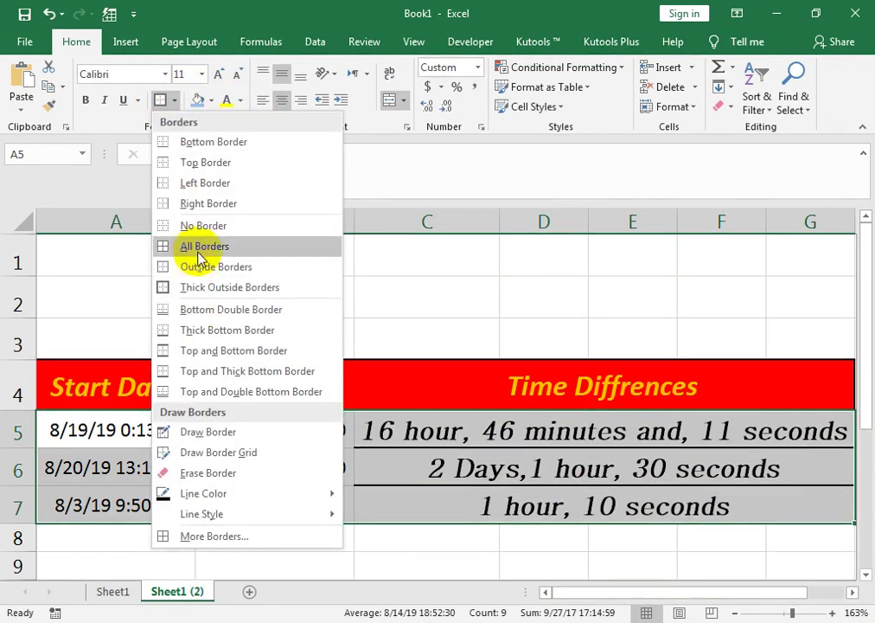
pyautogui.click(184, 248)
# Merge and center A1:G3 above the table header and enter the title "time"
pyautogui.moveTo(181, 258); pyautogui.dragTo(805, 338)
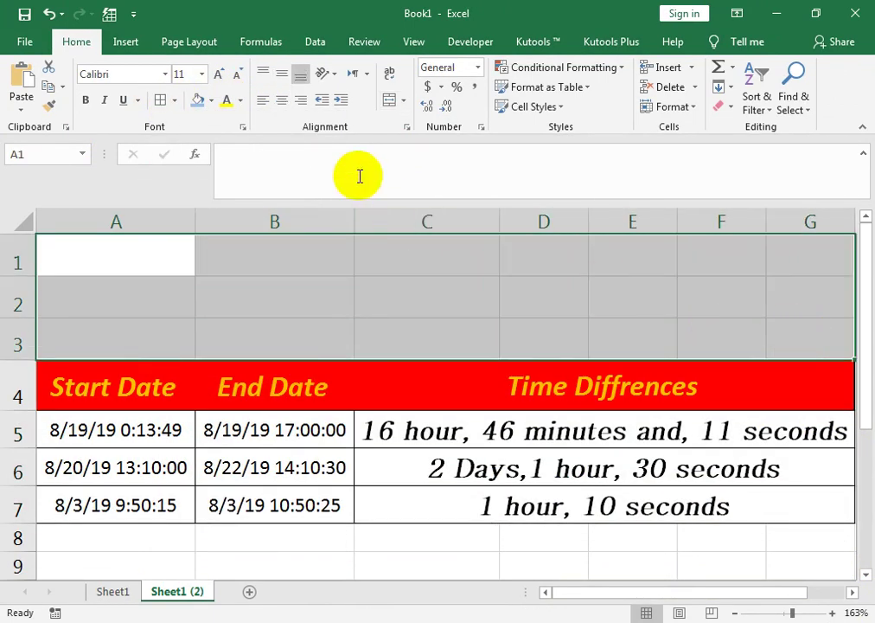
pyautogui.click(387, 101)
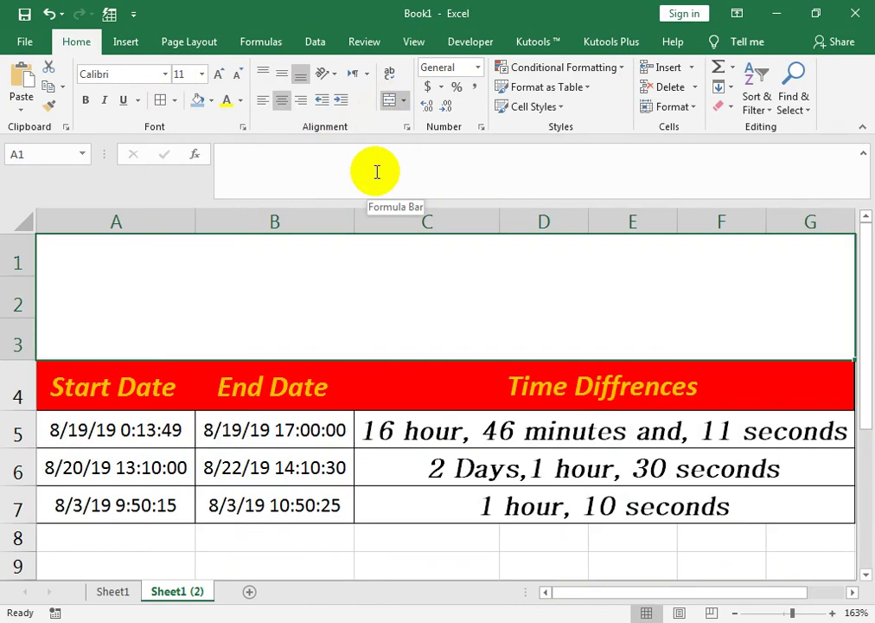
pyautogui.write('t')
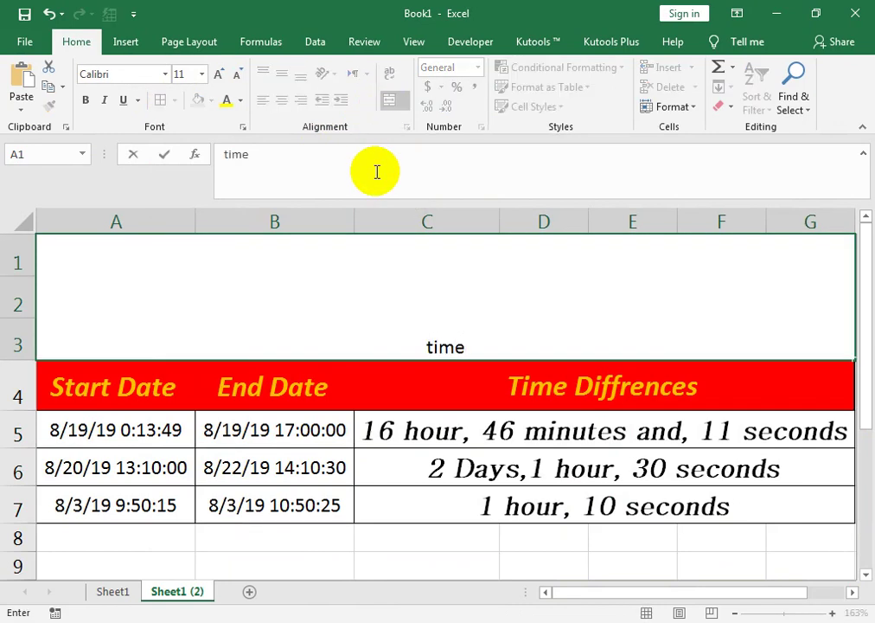
pyautogui.write('ime')
pyautogui.click(447, 356)
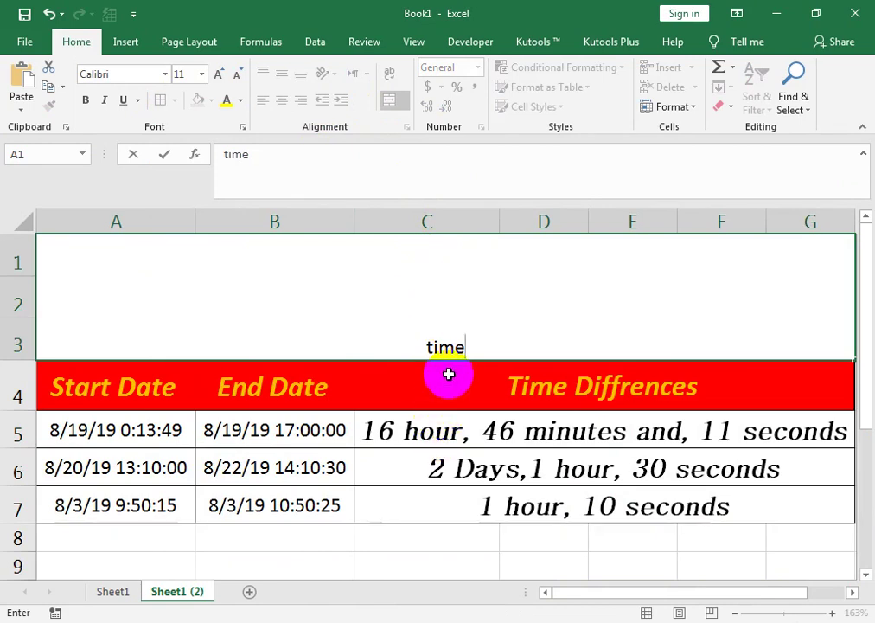
# Middle-align the title in the merged cell and enlarge its font to 36 pt
pyautogui.click(283, 74)
pyautogui.click(218, 75)
pyautogui.click(218, 76)
pyautogui.click(218, 75)
pyautogui.click(218, 75)
pyautogui.click(218, 75)
pyautogui.click(218, 75)
pyautogui.click(218, 75)
pyautogui.click(218, 76)
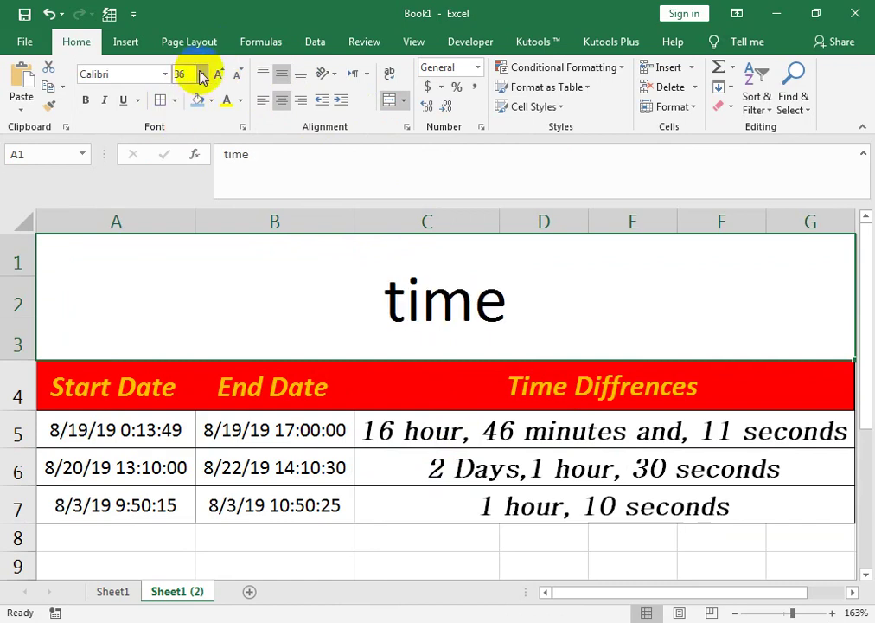
# Make the title italic and fill its merged cell with standard light blue
pyautogui.click(108, 101)
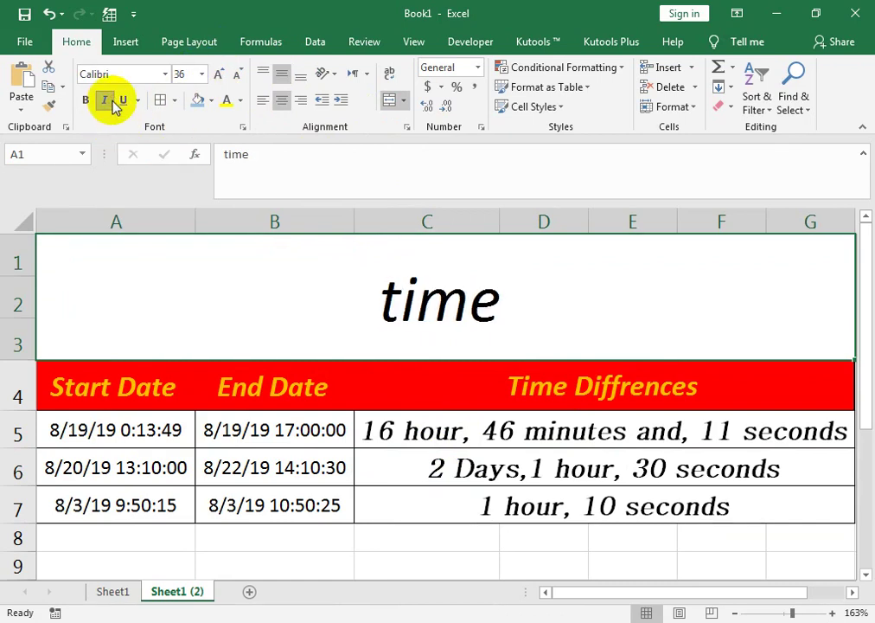
pyautogui.click(205, 108)
pyautogui.click(211, 102)
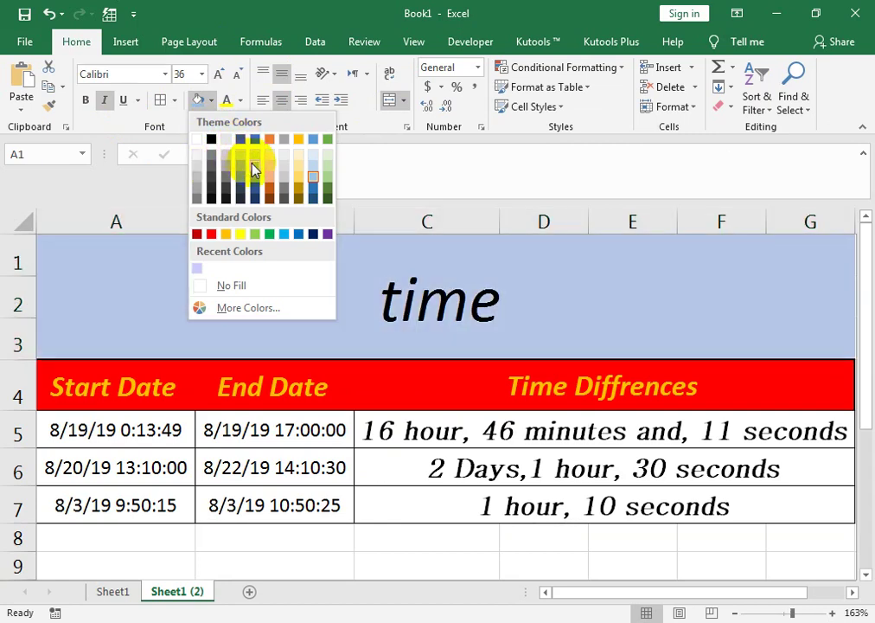
pyautogui.click(289, 235)
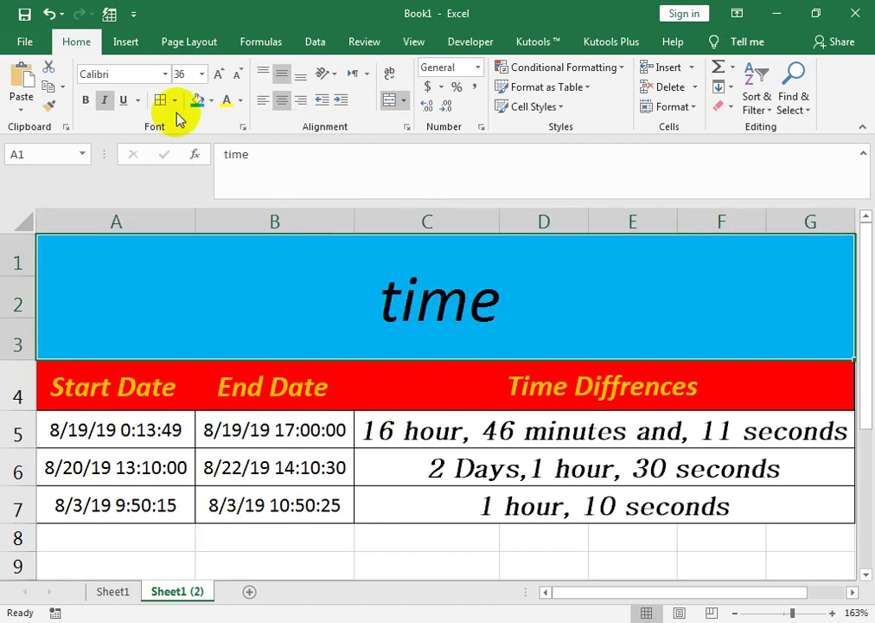
# Enlarge the title's font to 72 pt
pyautogui.click(216, 75)
pyautogui.click(216, 75)
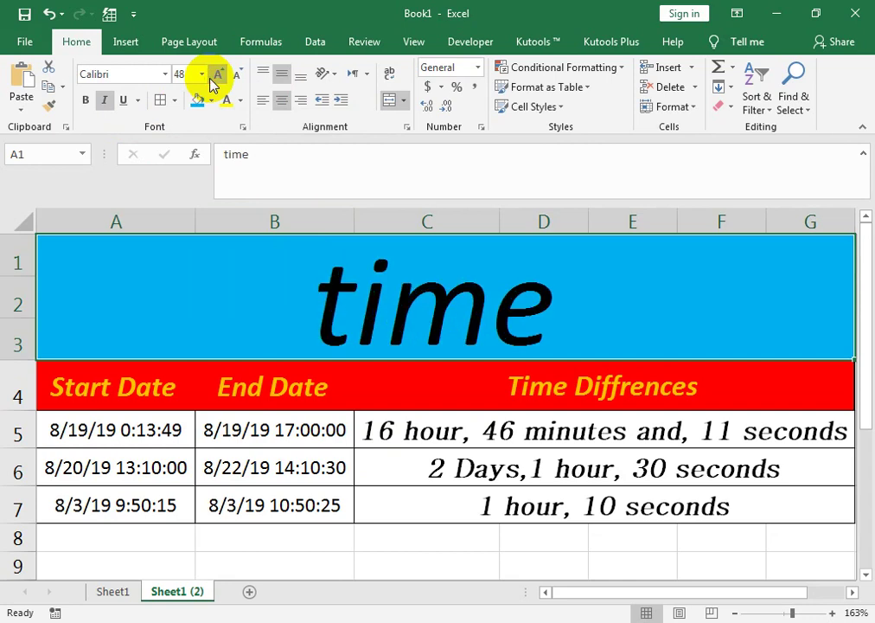
pyautogui.click(390, 501)
pyautogui.click(422, 287)
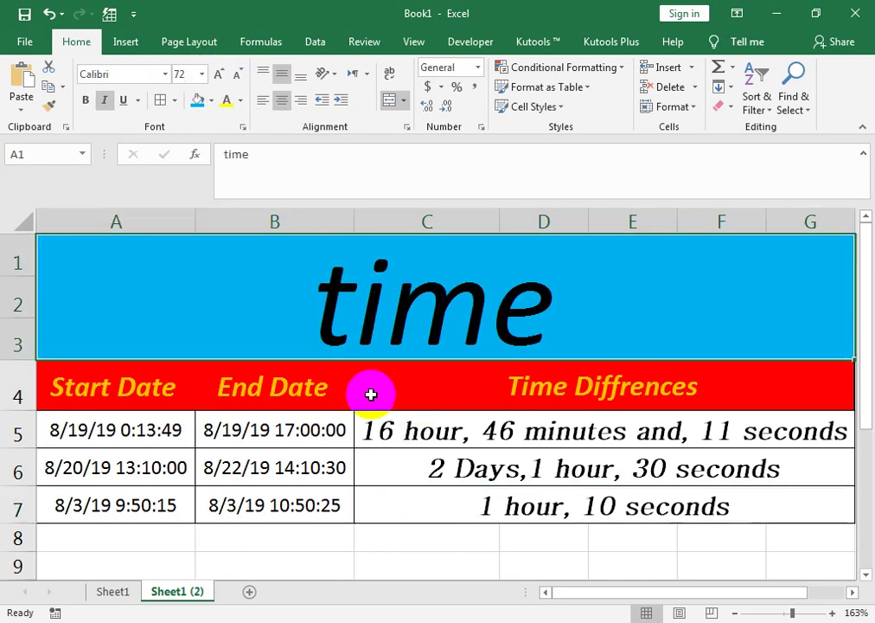